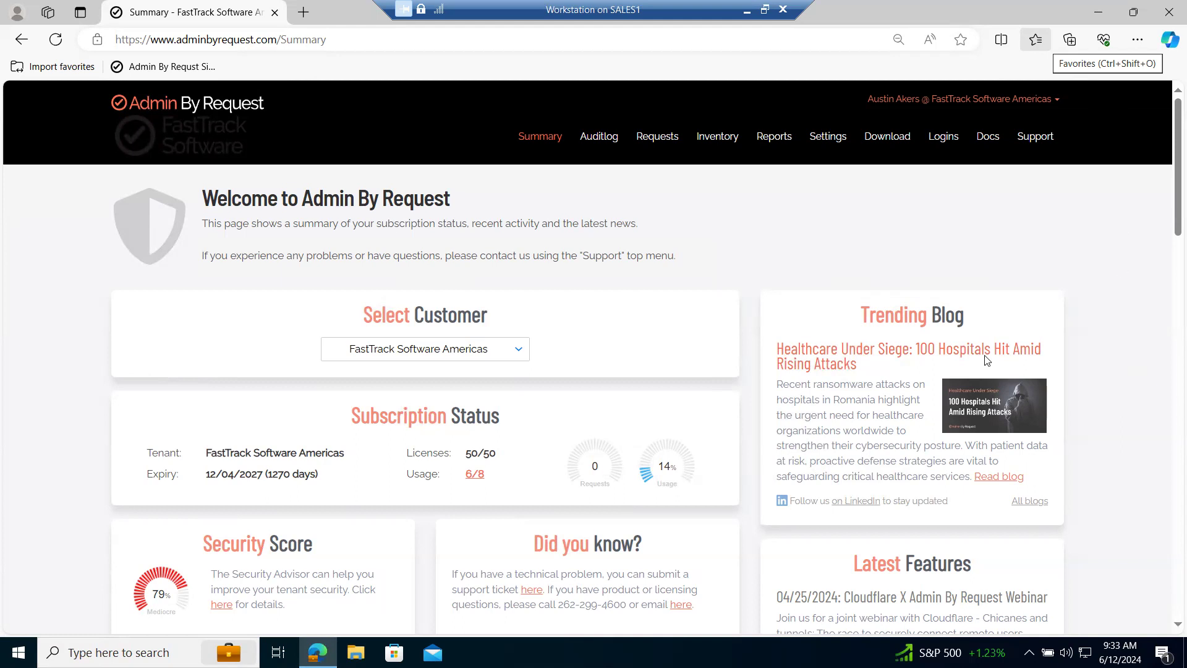
# Step: Run the AdbeRdr1014_en_US installer with administrator access for the reason "Install Adobe", and cancel the installation once it starts
pyautogui.click(1100, 12)
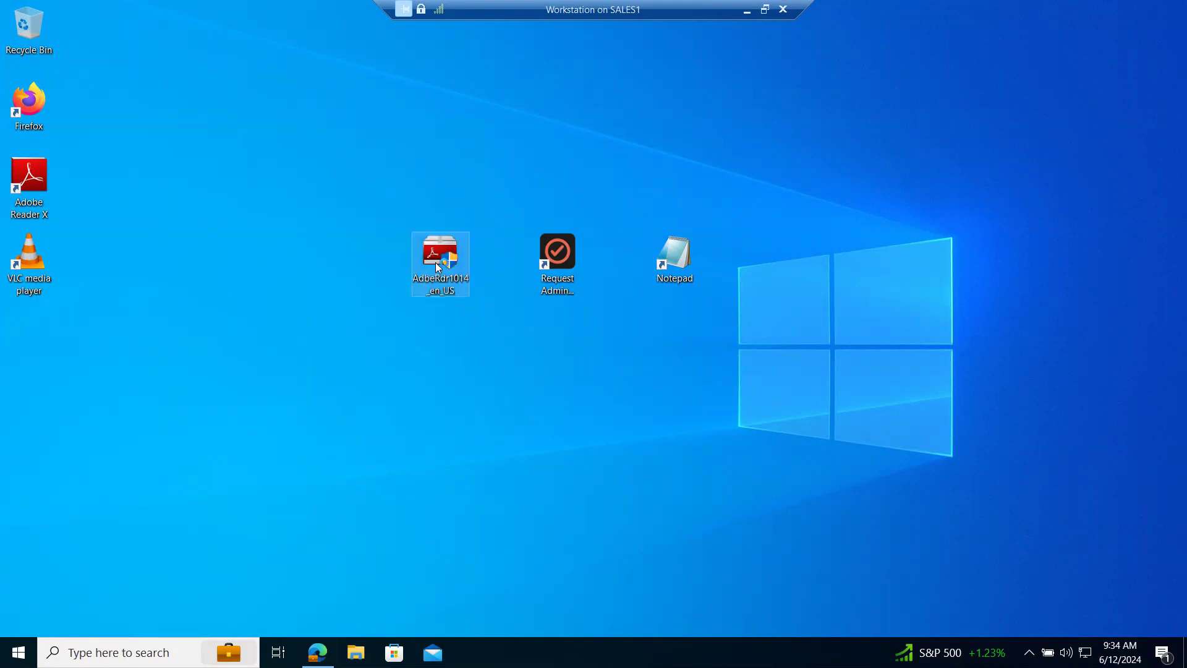
pyautogui.moveTo(446, 282)
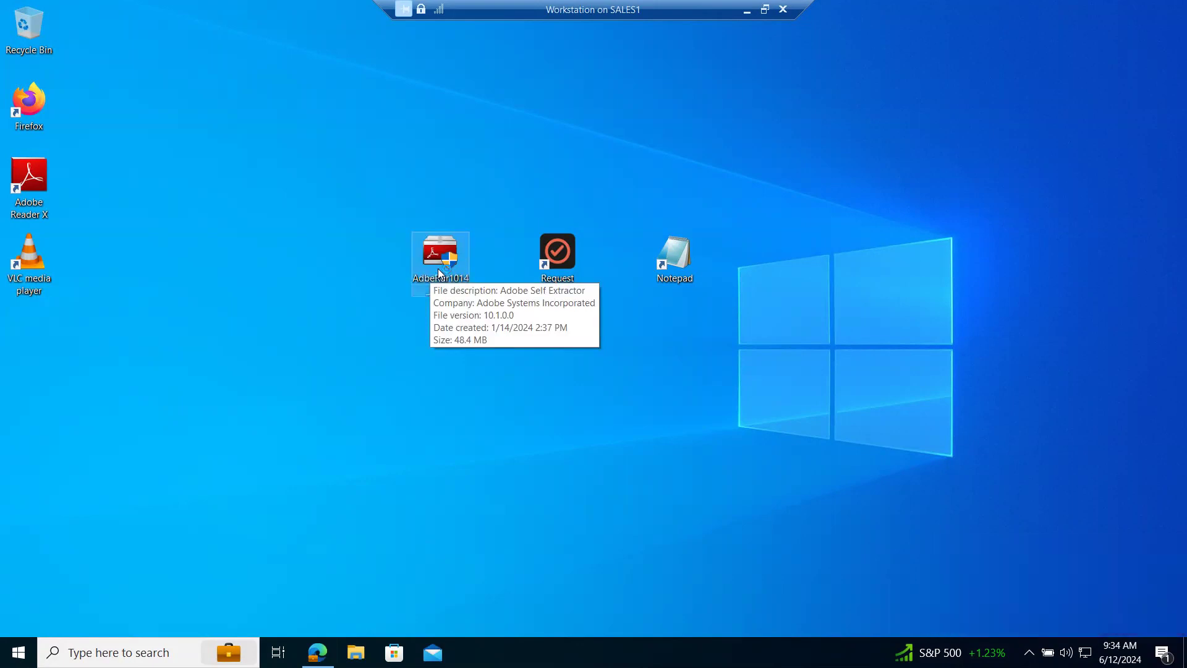
pyautogui.write('Install Adobe')
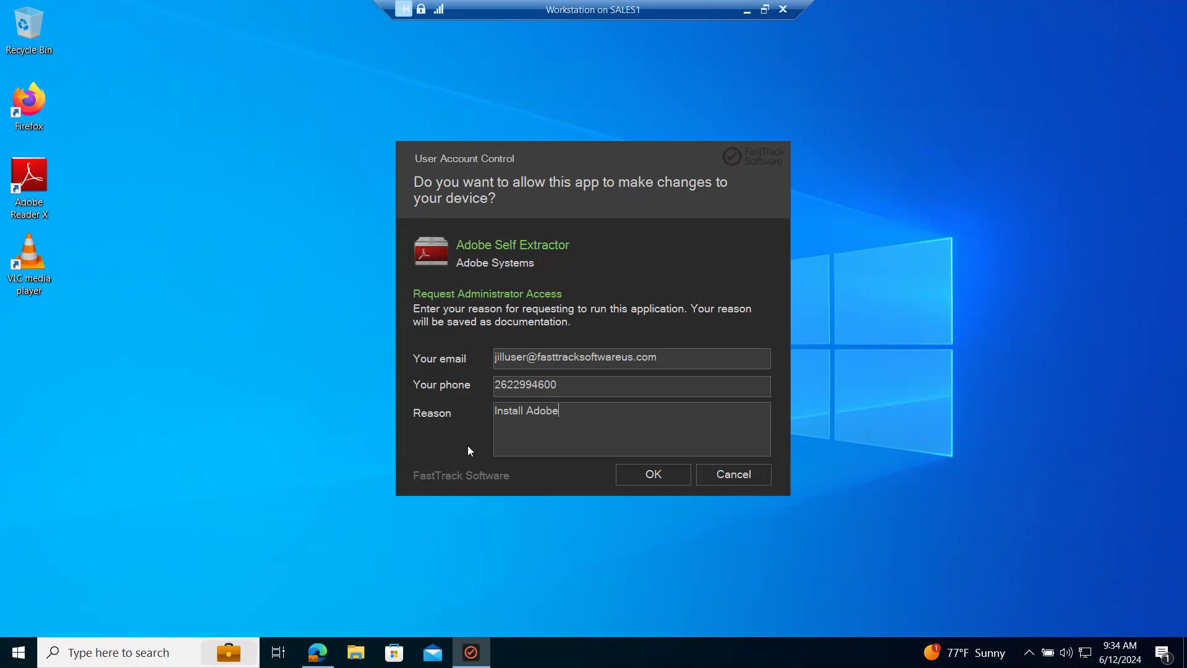
pyautogui.click(668, 472)
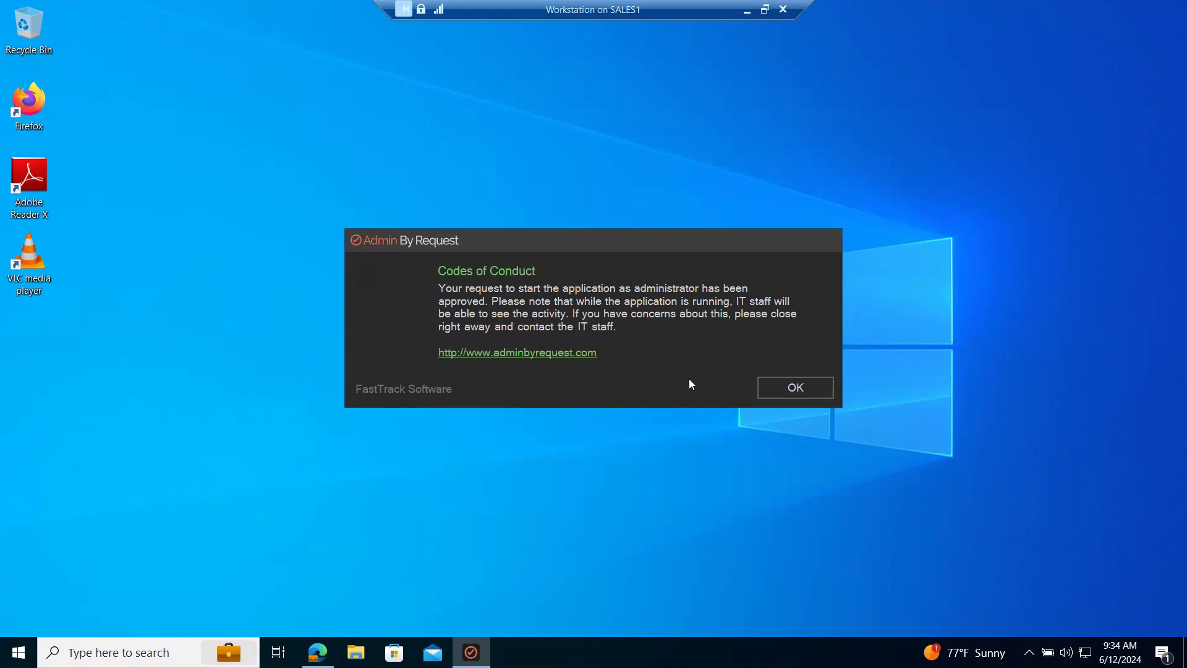
pyautogui.click(800, 387)
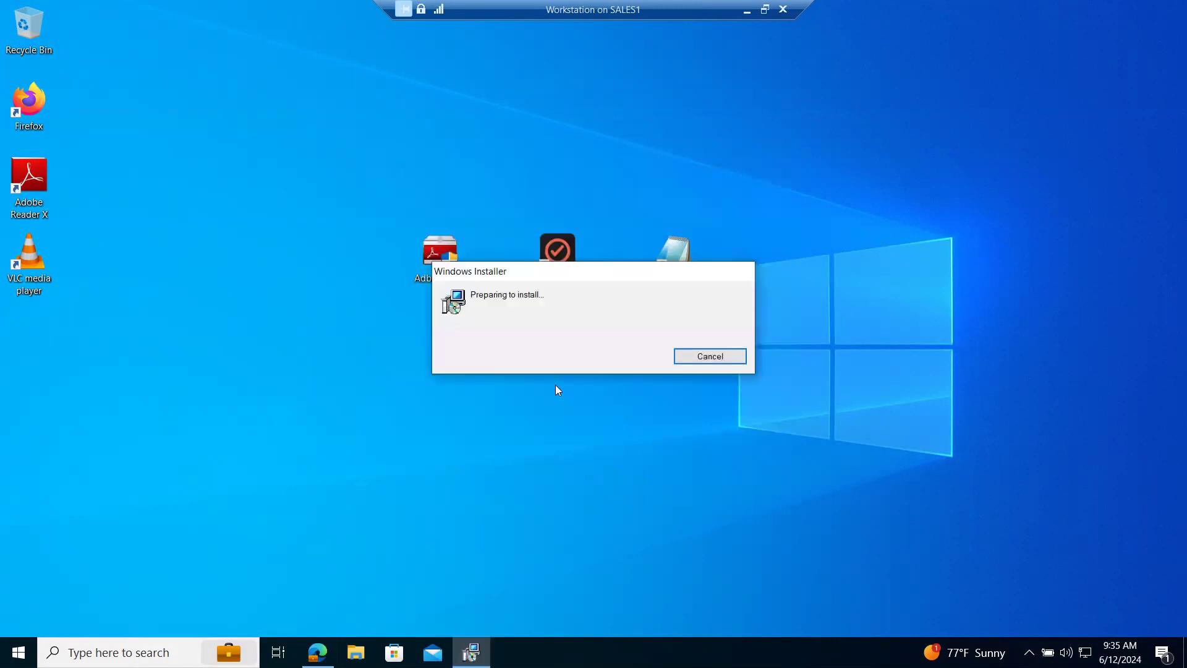
pyautogui.click(703, 358)
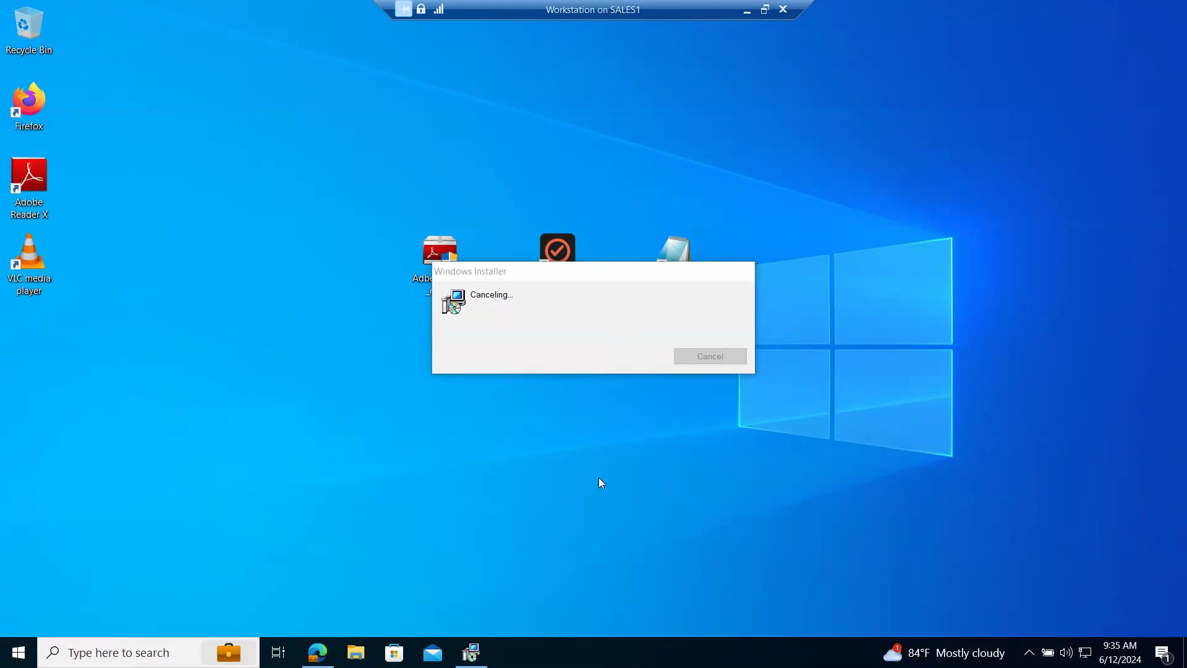
# Step: Submit a request for an administrator session on the workstation with the reason "Troubleshooting"
pyautogui.moveTo(622, 275); pyautogui.dragTo(389, 334)
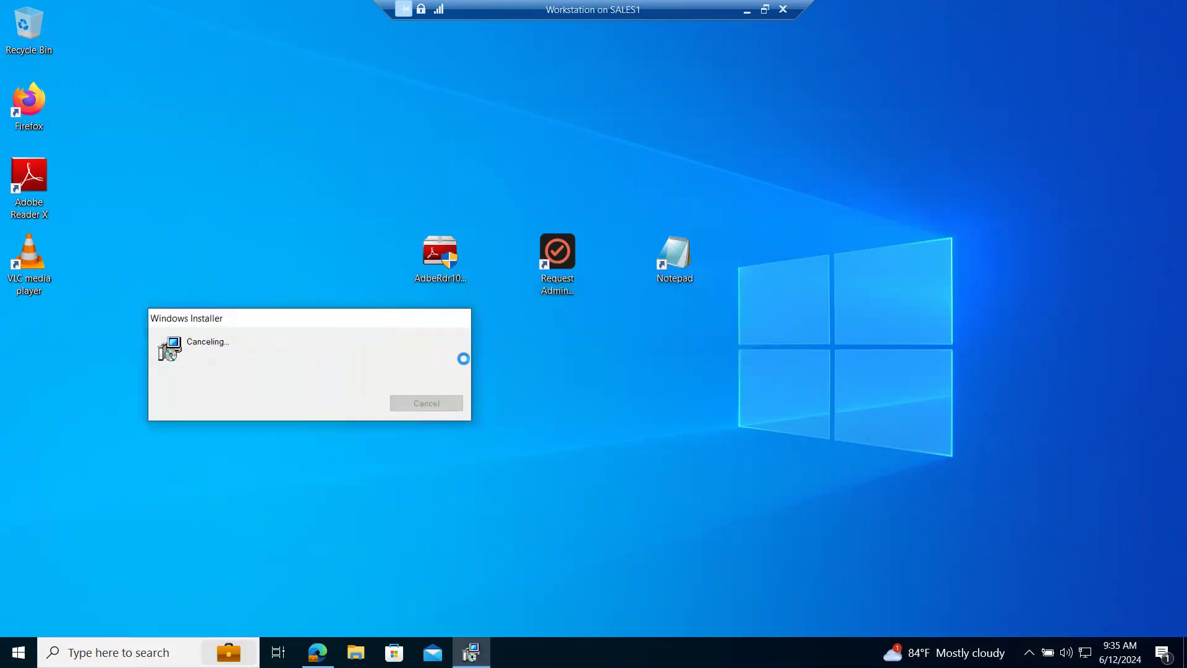
pyautogui.click(563, 253)
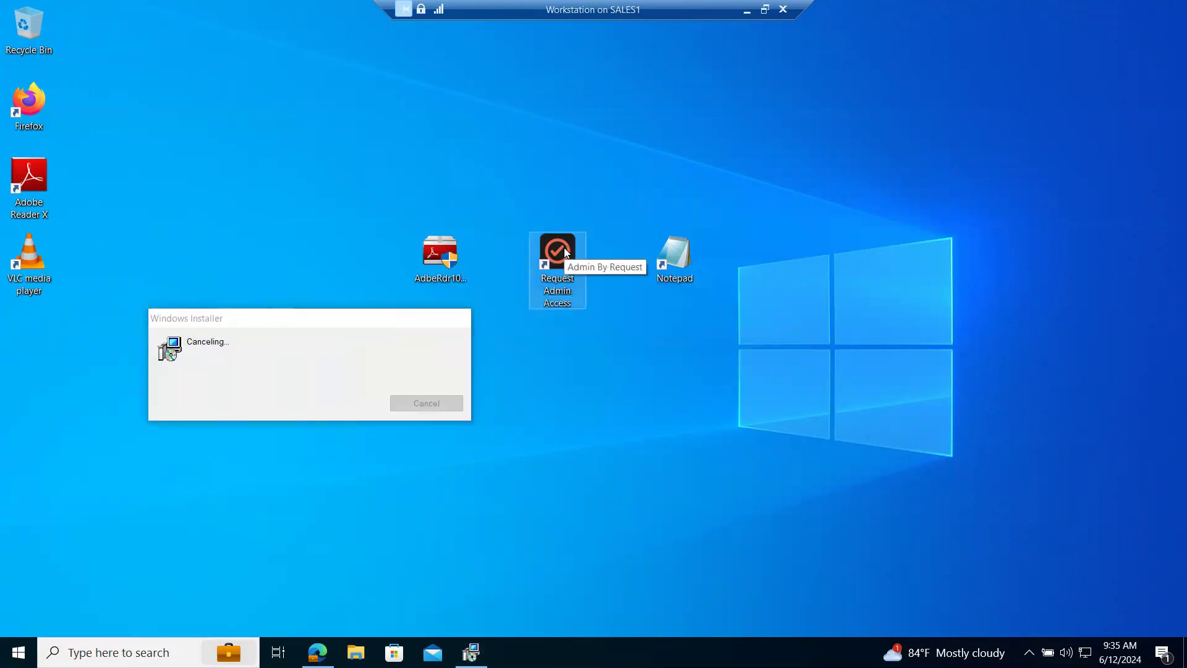
pyautogui.doubleClick(564, 247)
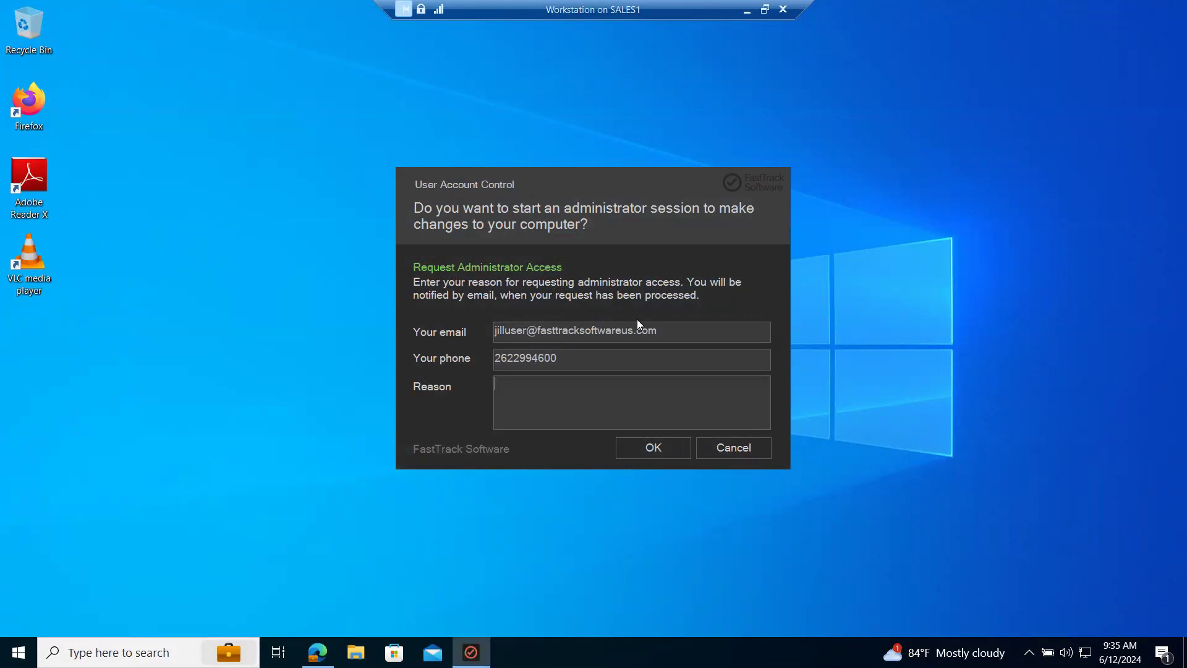
pyautogui.write('Troubleshooting')
pyautogui.click(670, 447)
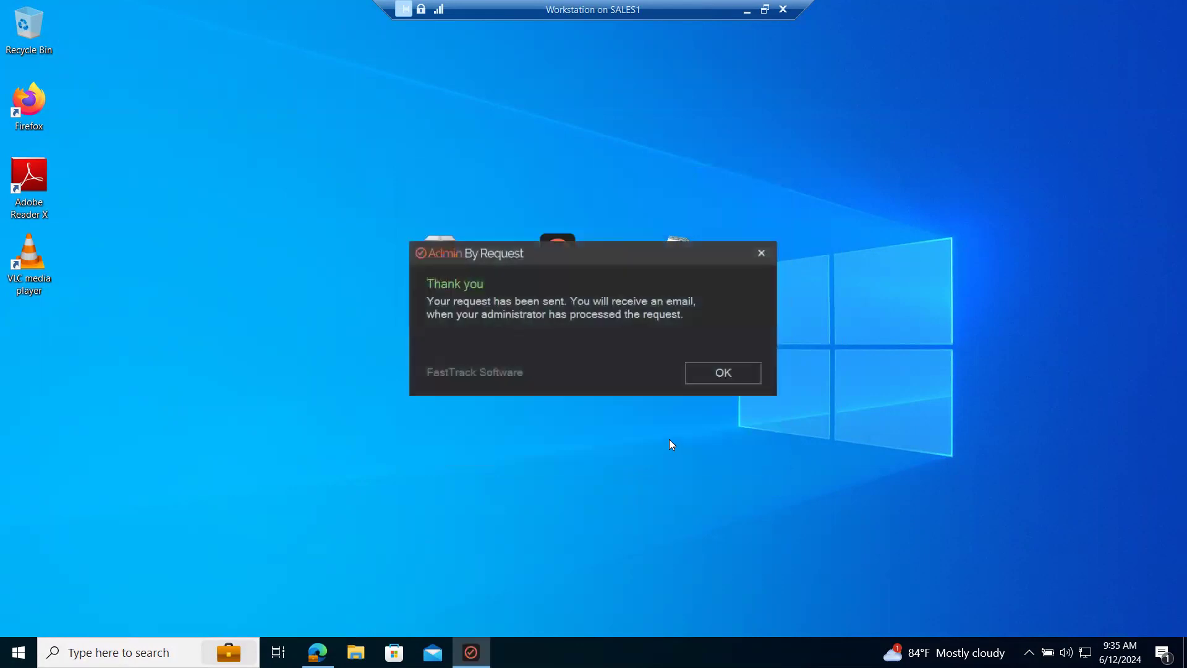
pyautogui.click(722, 372)
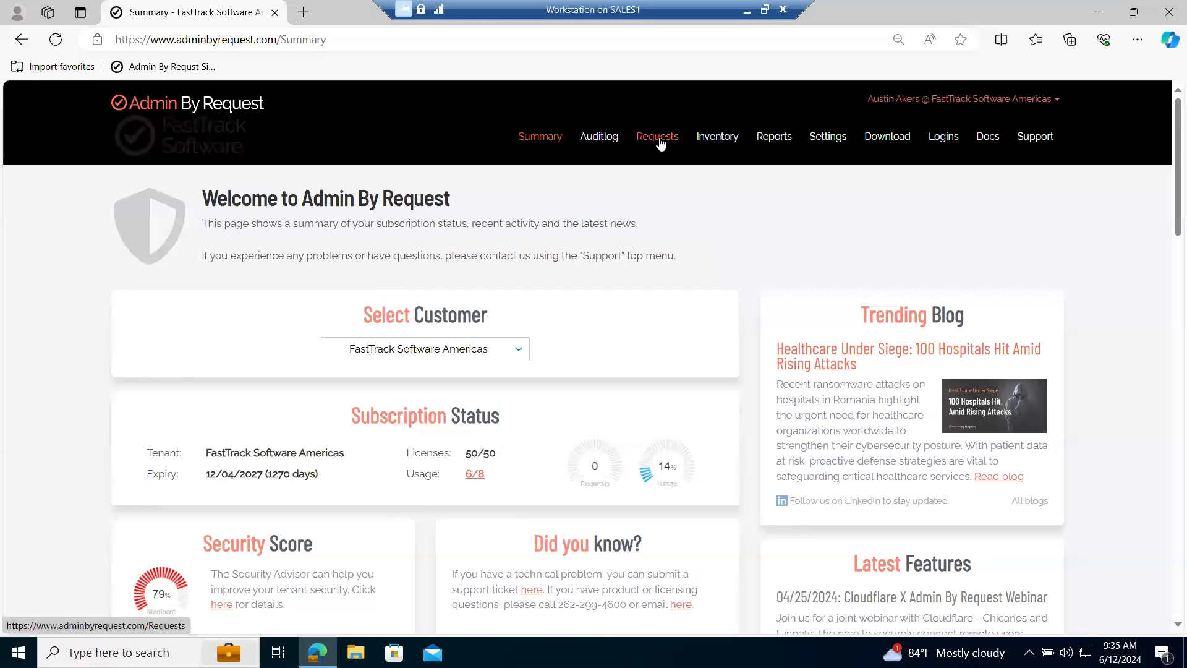
# Step: Approve the pending administrator session request in the Admin By Request portal and start the approved session on the workstation
pyautogui.click(657, 138)
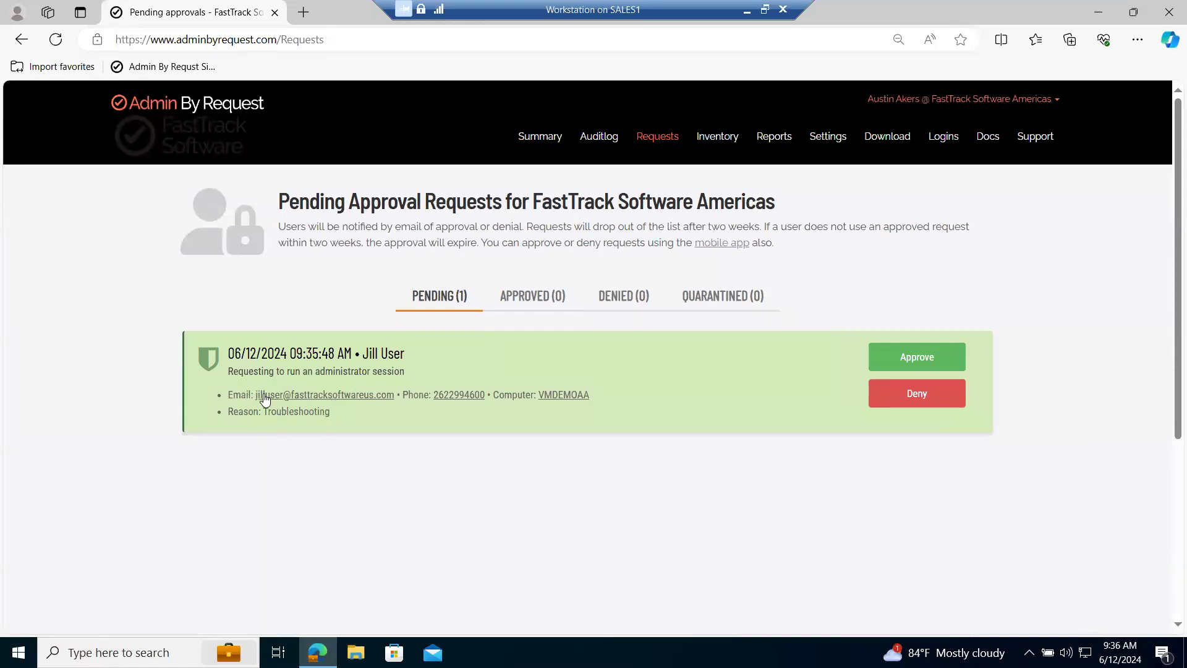
pyautogui.click(915, 362)
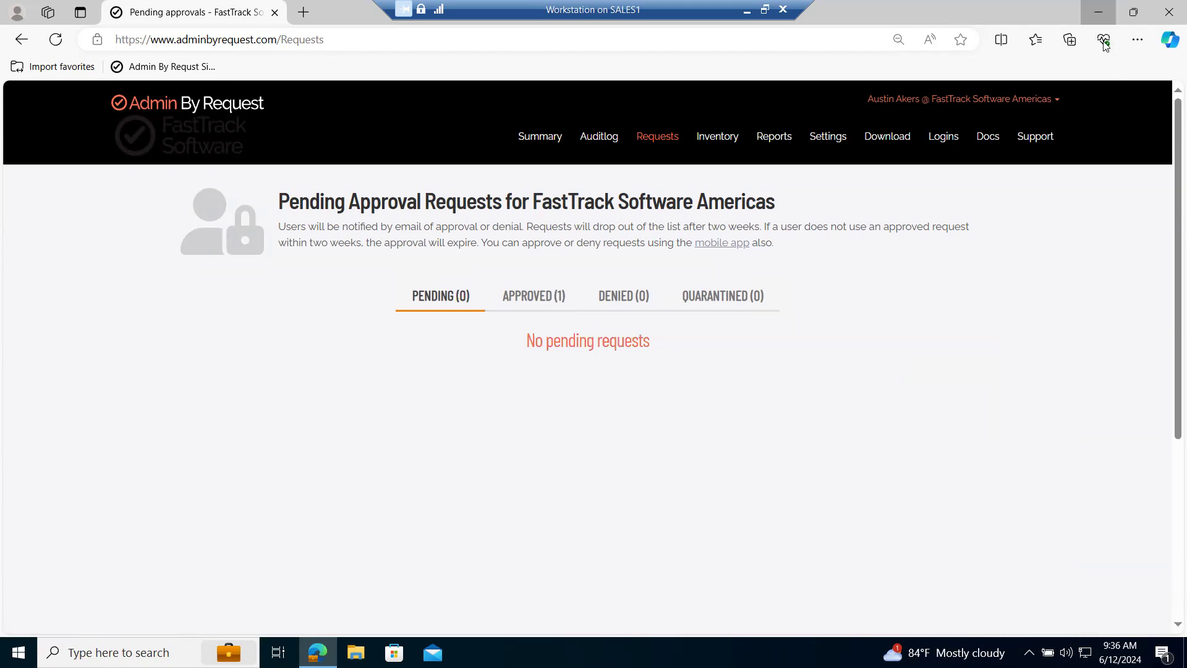
pyautogui.click(1098, 13)
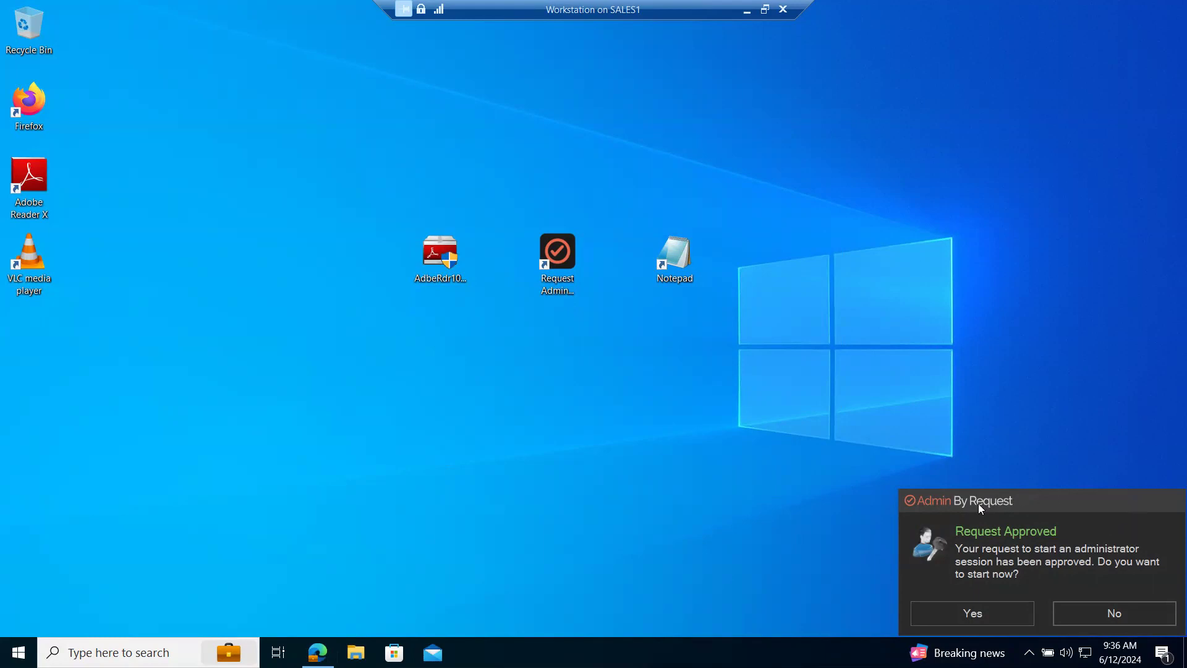
pyautogui.click(982, 613)
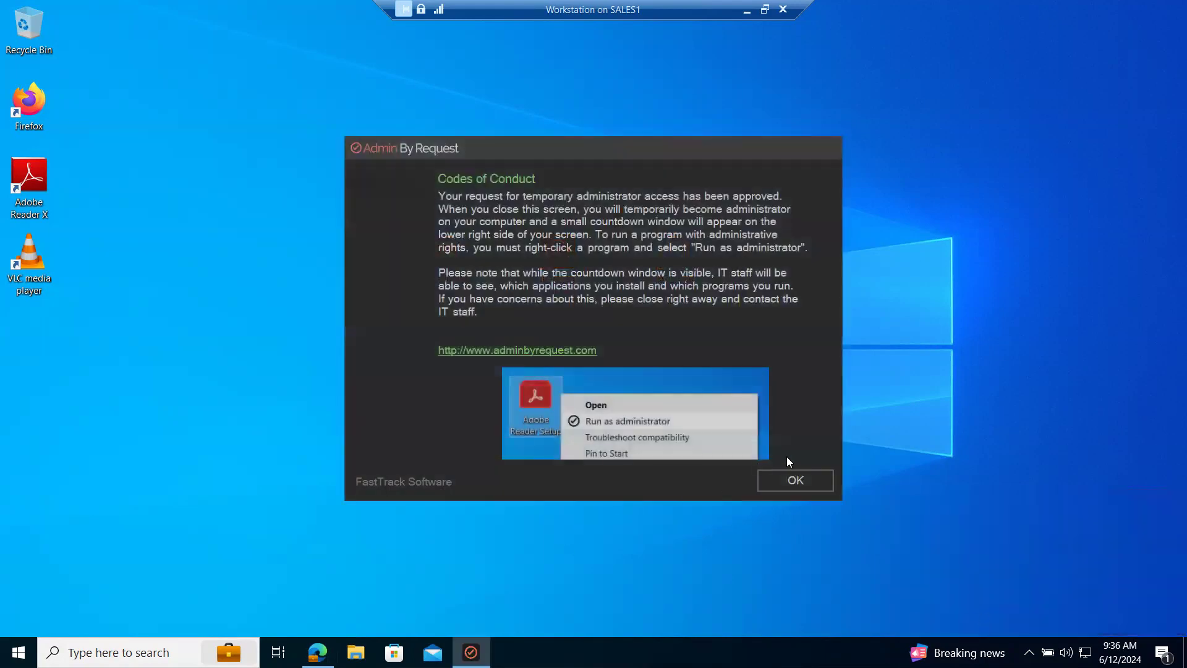
pyautogui.click(792, 480)
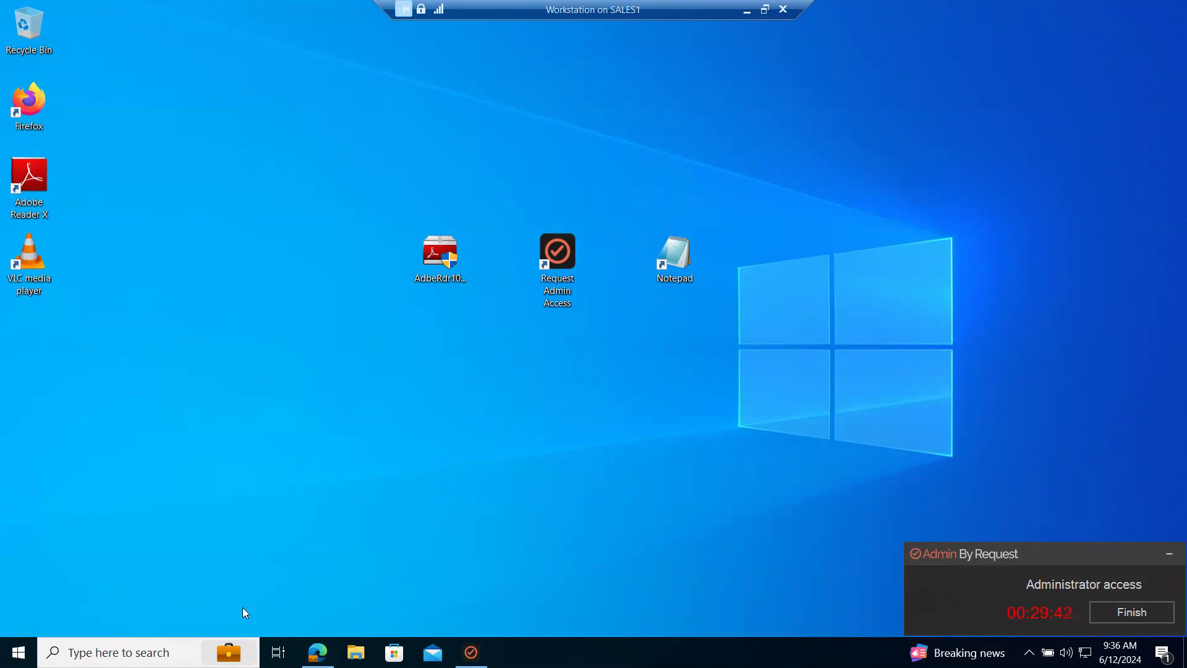
# Step: Try to run Command Prompt as administrator, and open its PIN code unlock without entering a code
pyautogui.click(154, 649)
pyautogui.write('cmd')
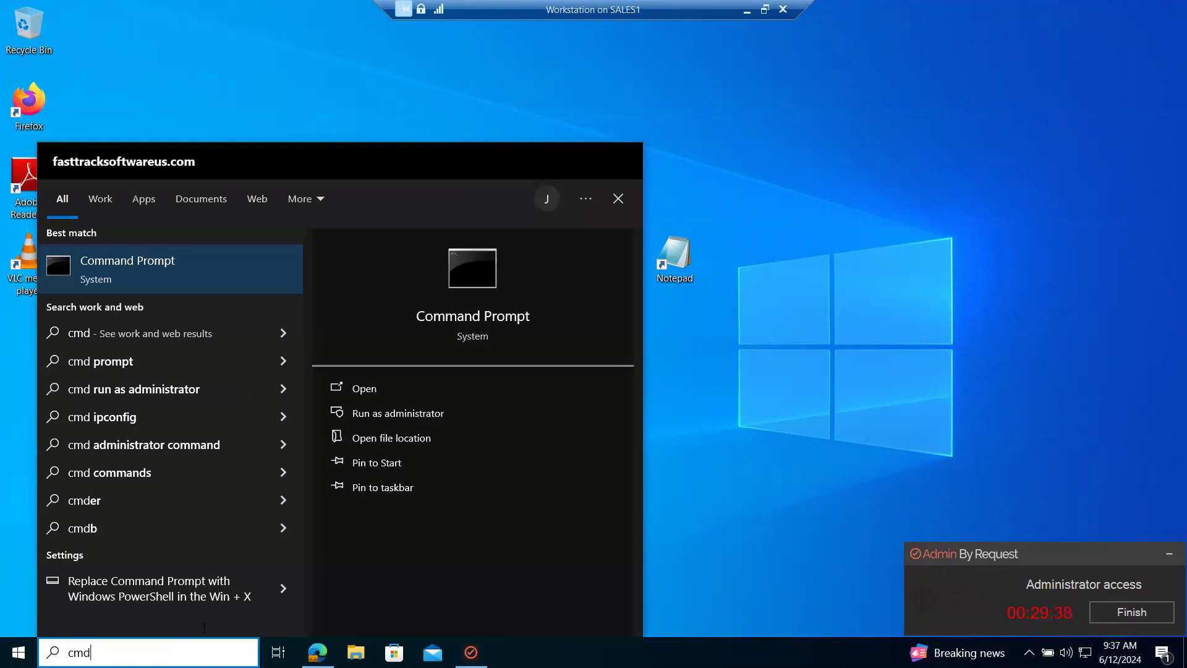
pyautogui.click(417, 416)
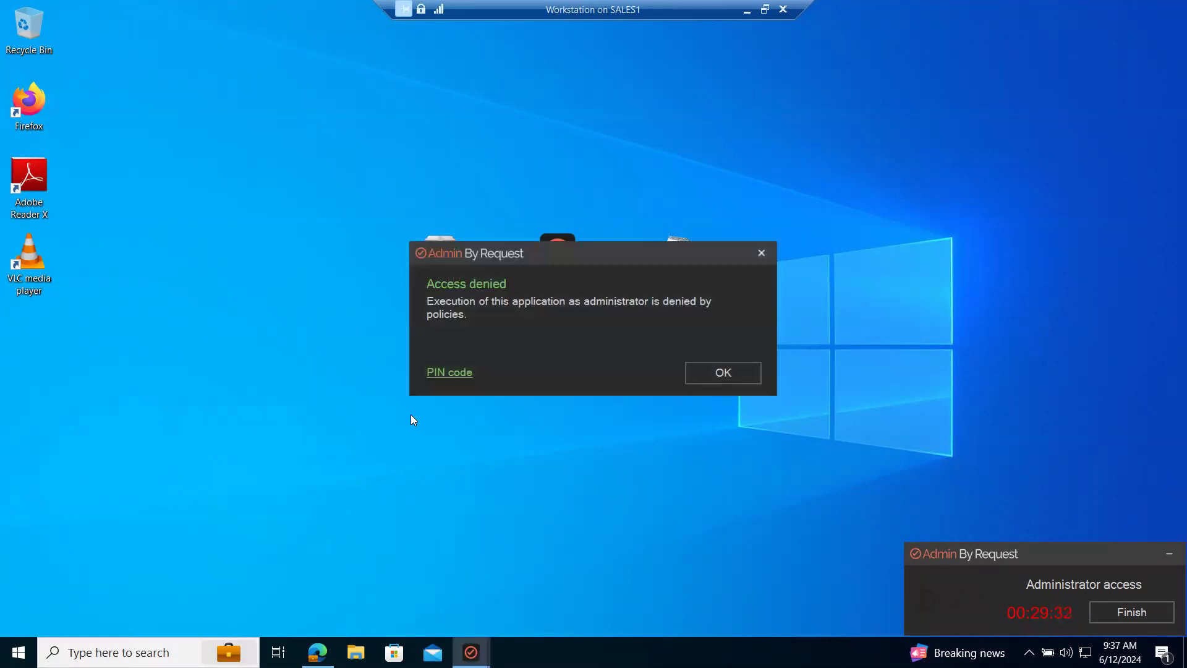
pyautogui.click(450, 373)
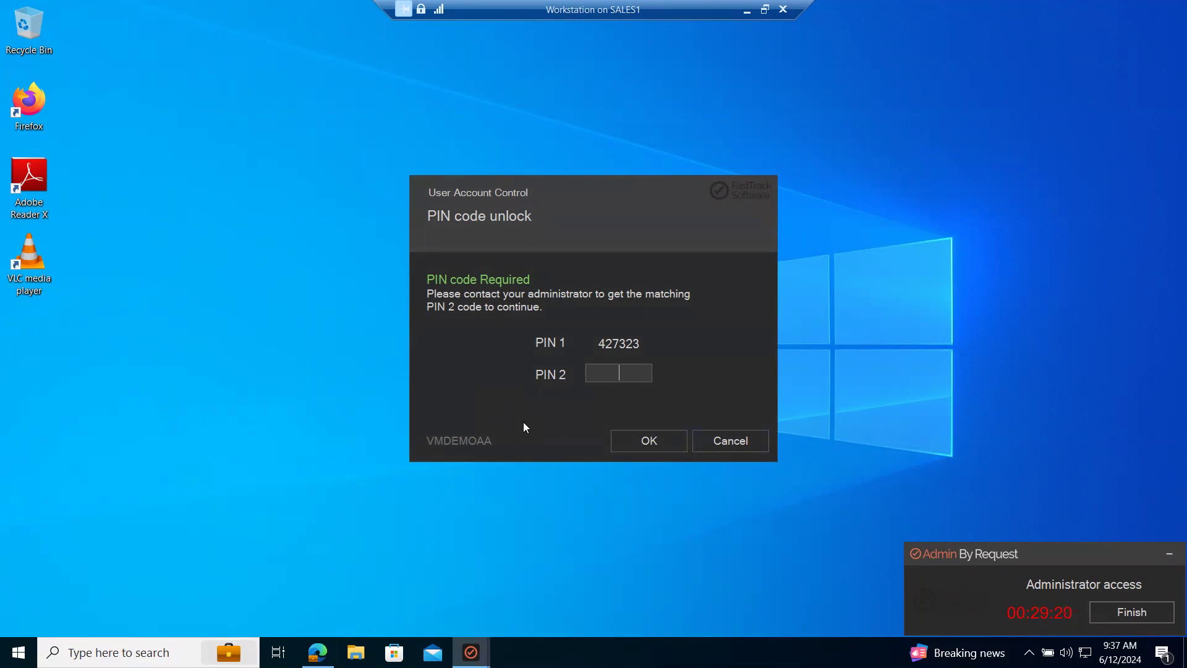
pyautogui.click(749, 441)
# Step: Finish the running administrator session
pyautogui.click(1141, 612)
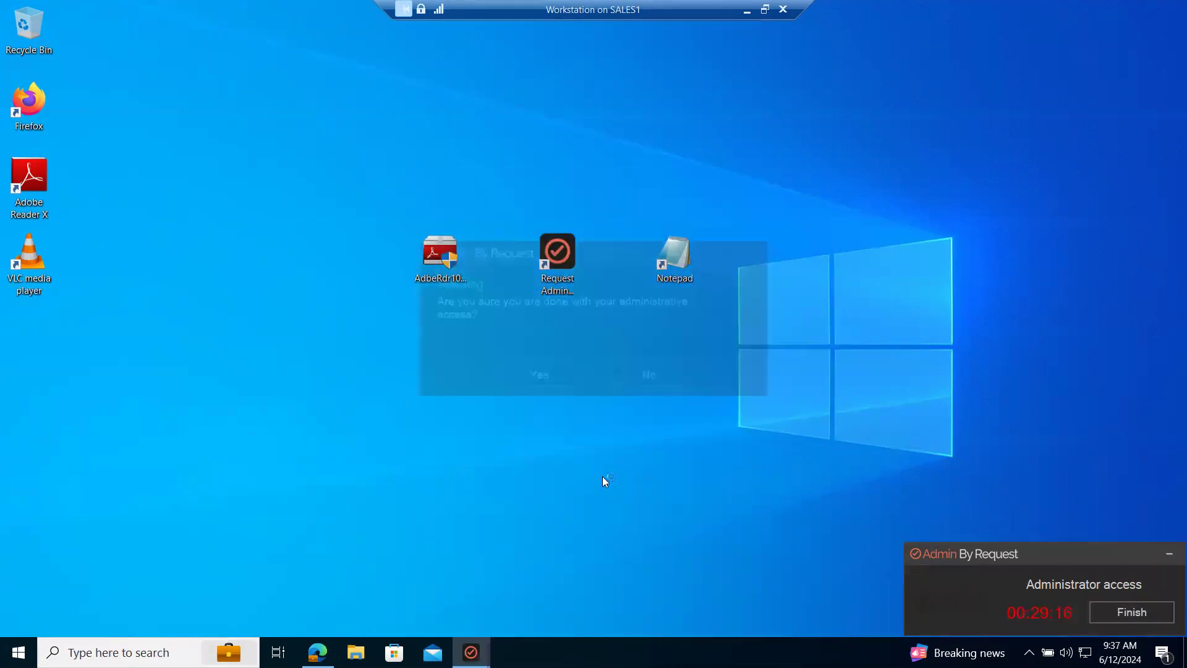
pyautogui.click(529, 379)
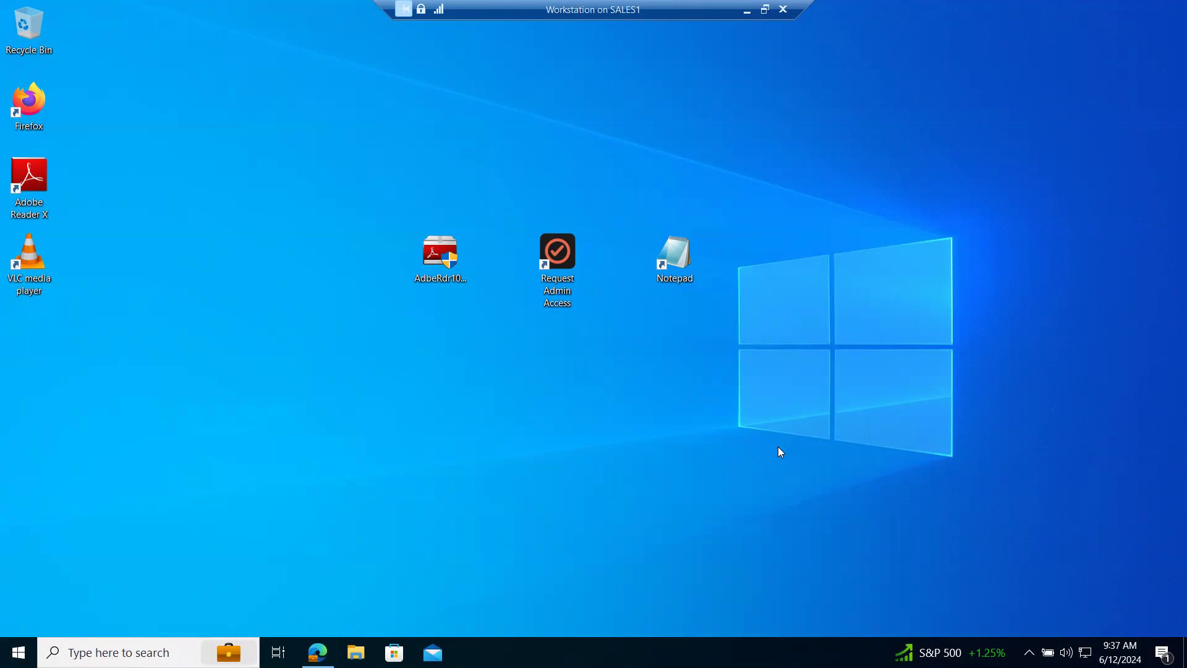
# Step: Open Notepad from the desktop, allowing it to make changes to the device, and close it
pyautogui.click(682, 264)
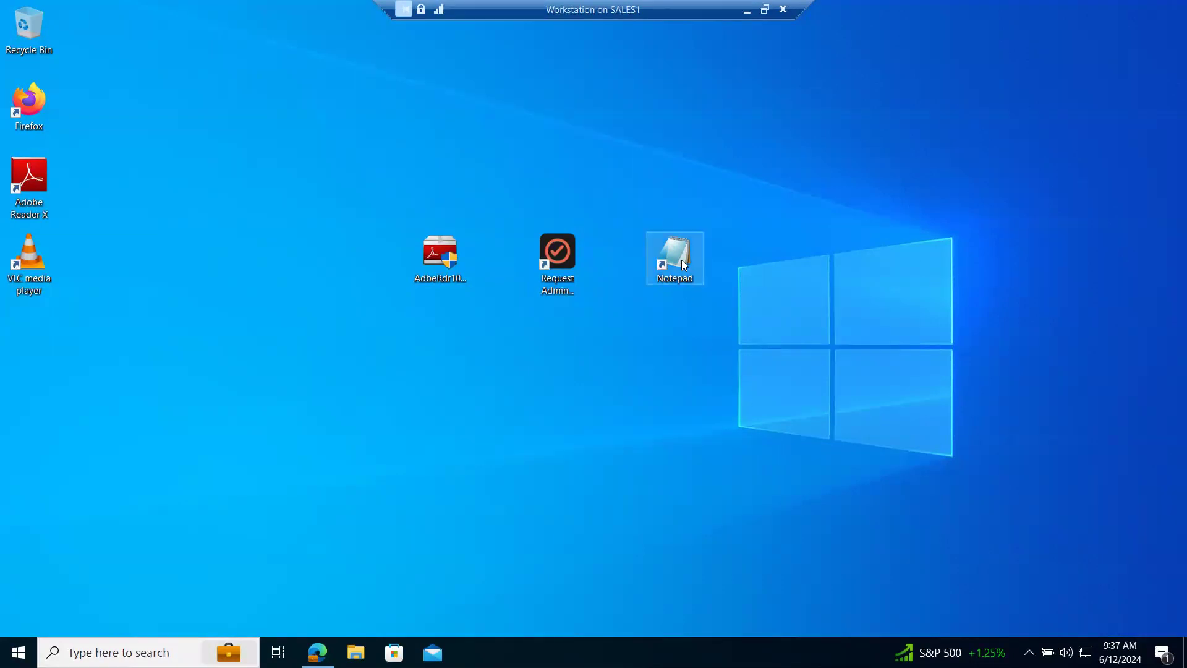
pyautogui.doubleClick(682, 264)
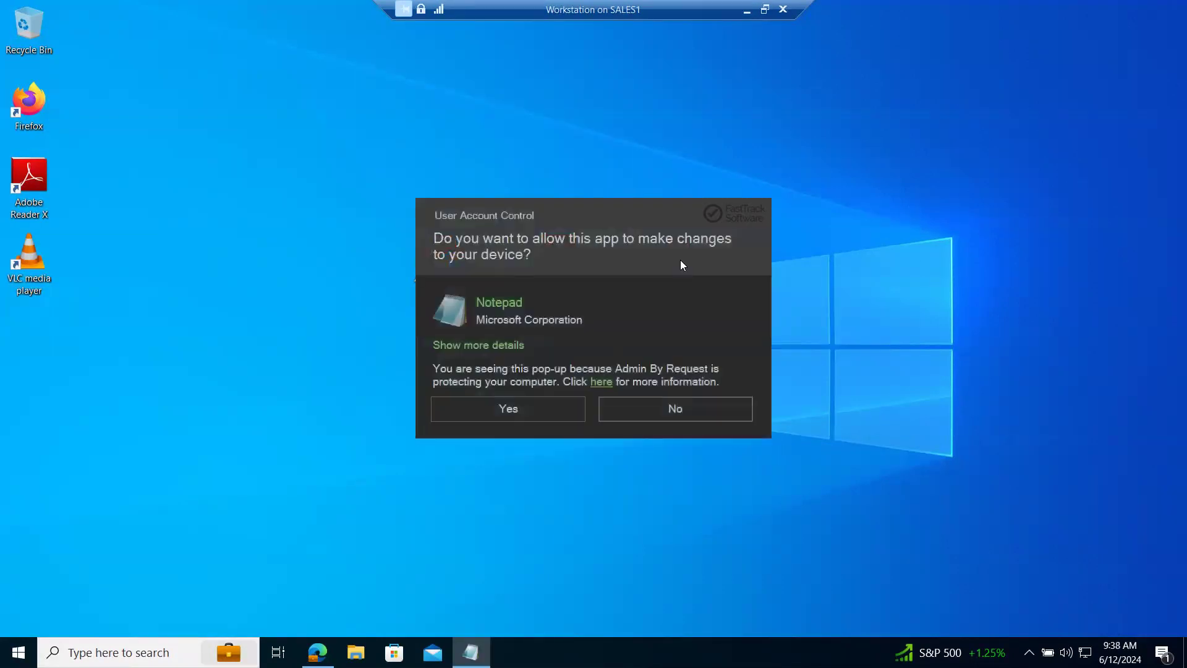
pyautogui.click(513, 416)
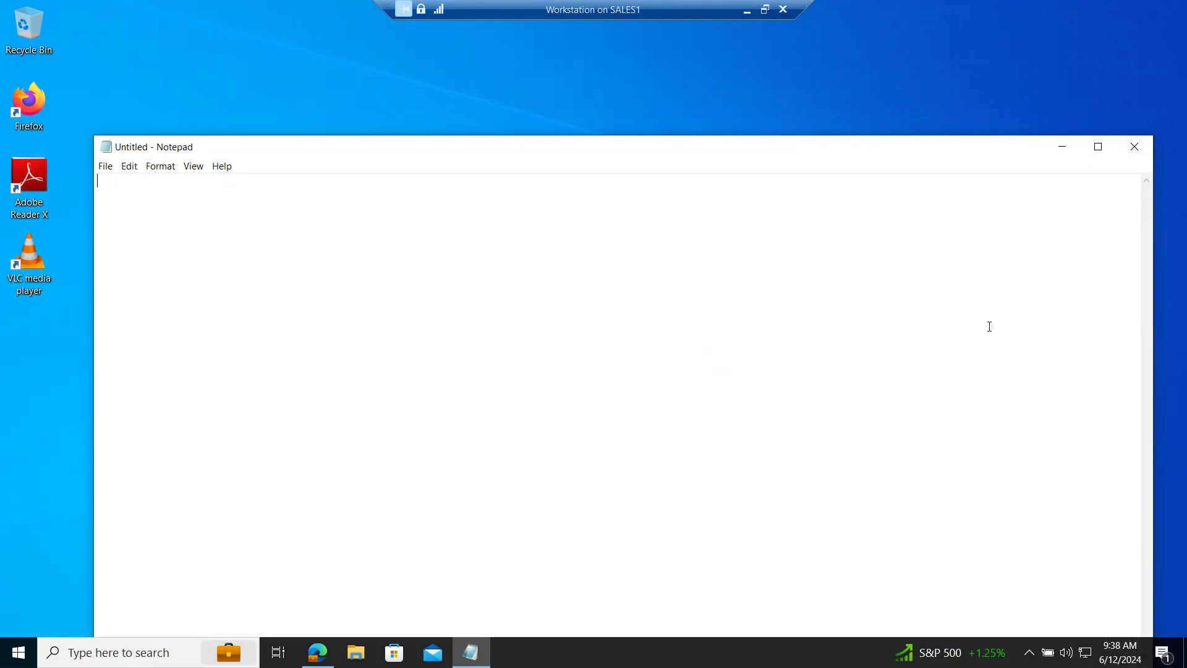
pyautogui.click(1146, 150)
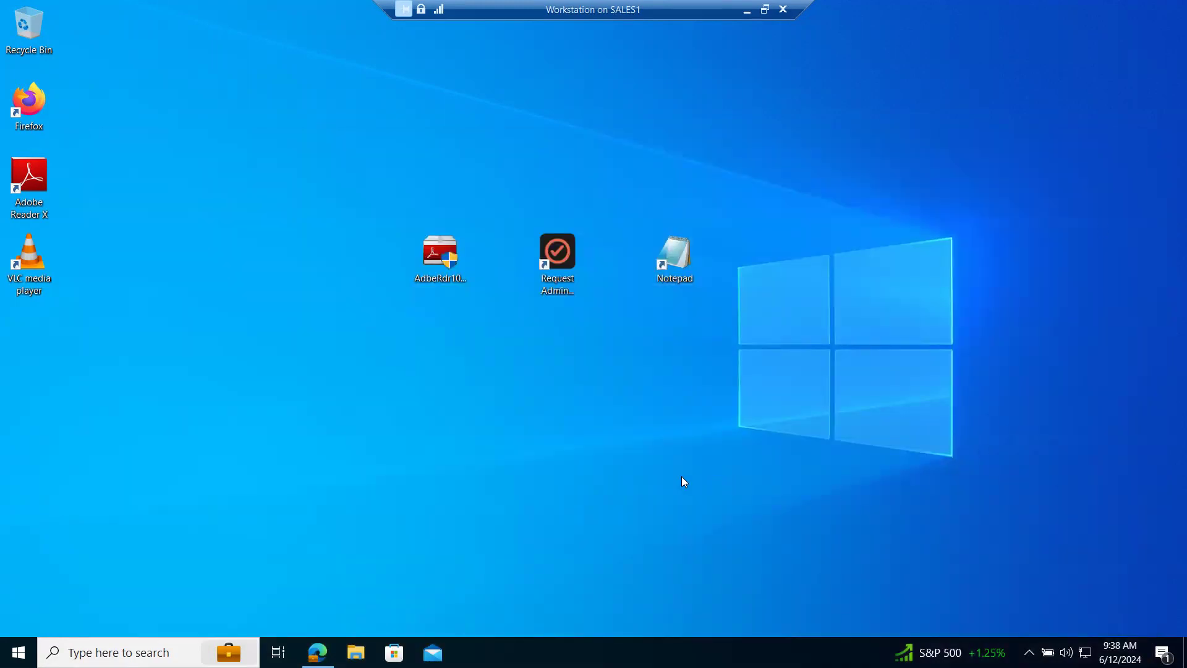
# Step: Return to the Admin By Request portal in the browser and review the user logins and their assigned roles
pyautogui.click(317, 652)
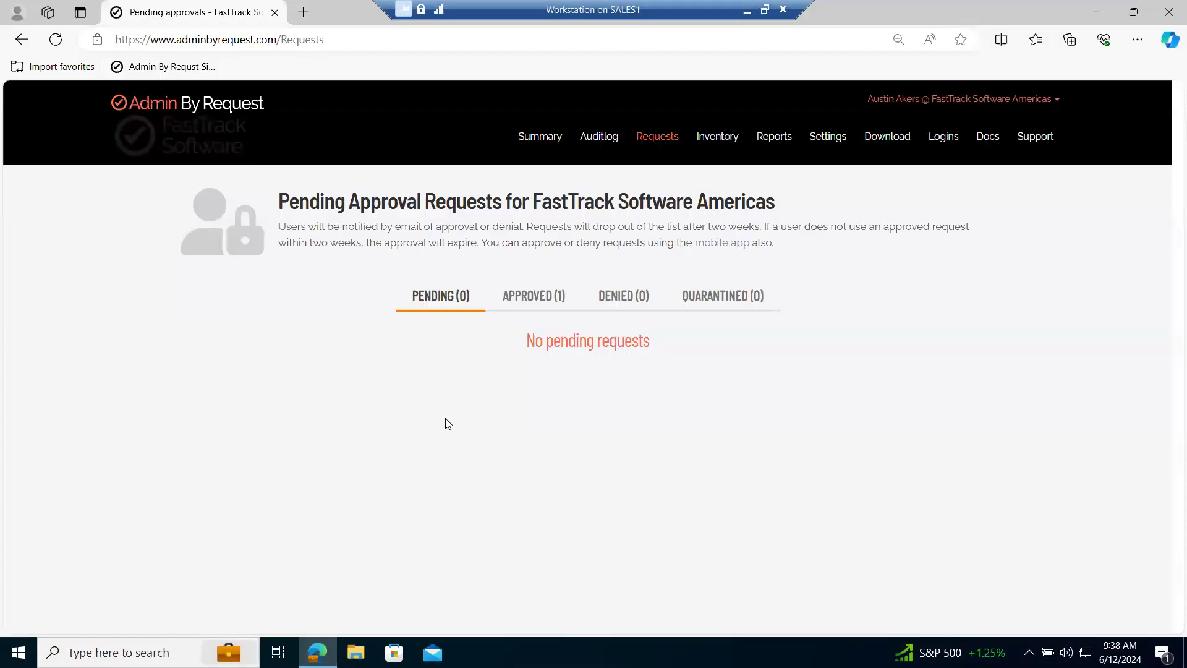
pyautogui.click(938, 143)
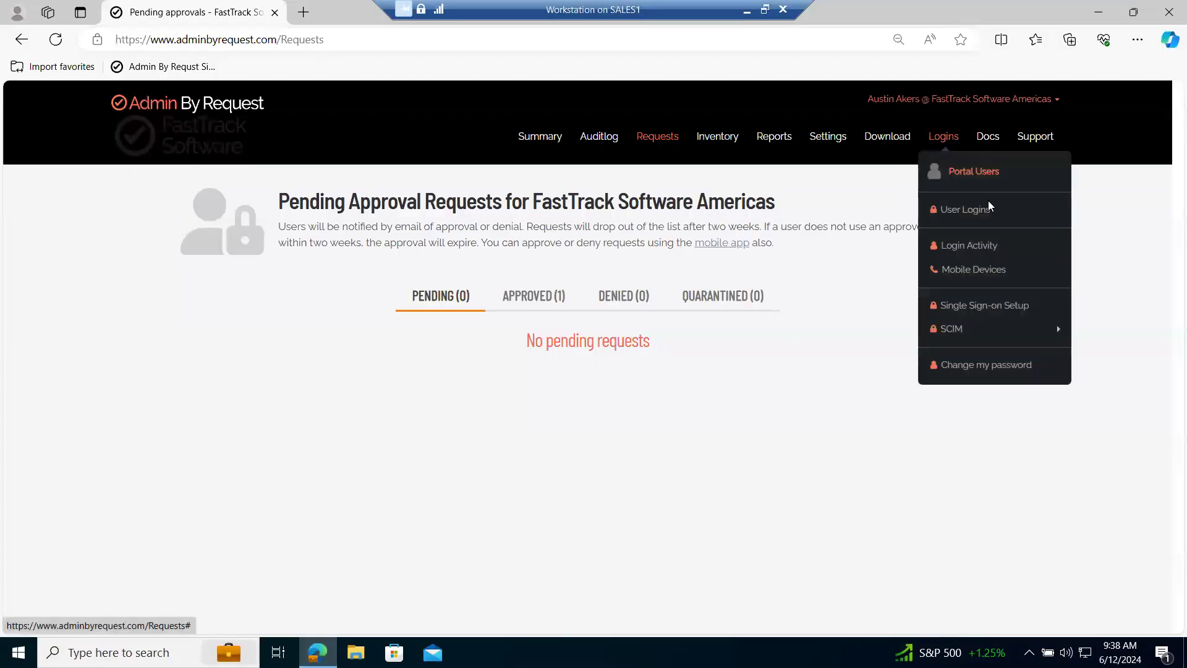
pyautogui.click(1014, 213)
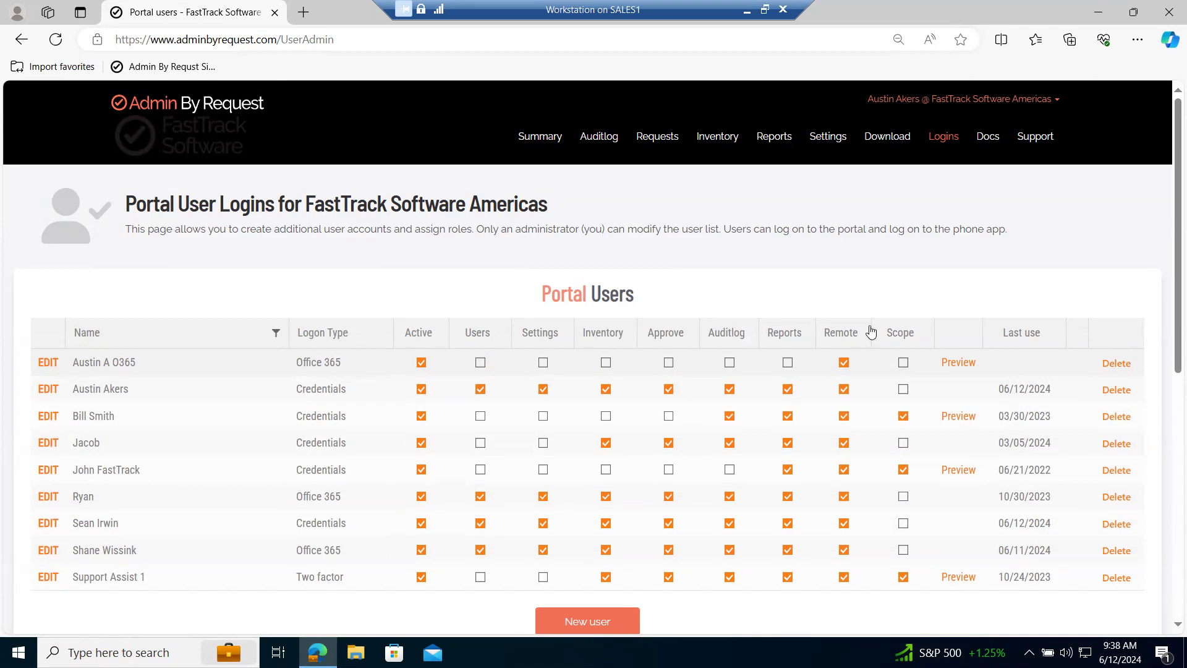
# Step: Open the global Windows workstation settings and examine the Run As Admin and Admin Session authorization options
pyautogui.moveTo(832, 143)
pyautogui.moveTo(884, 247)
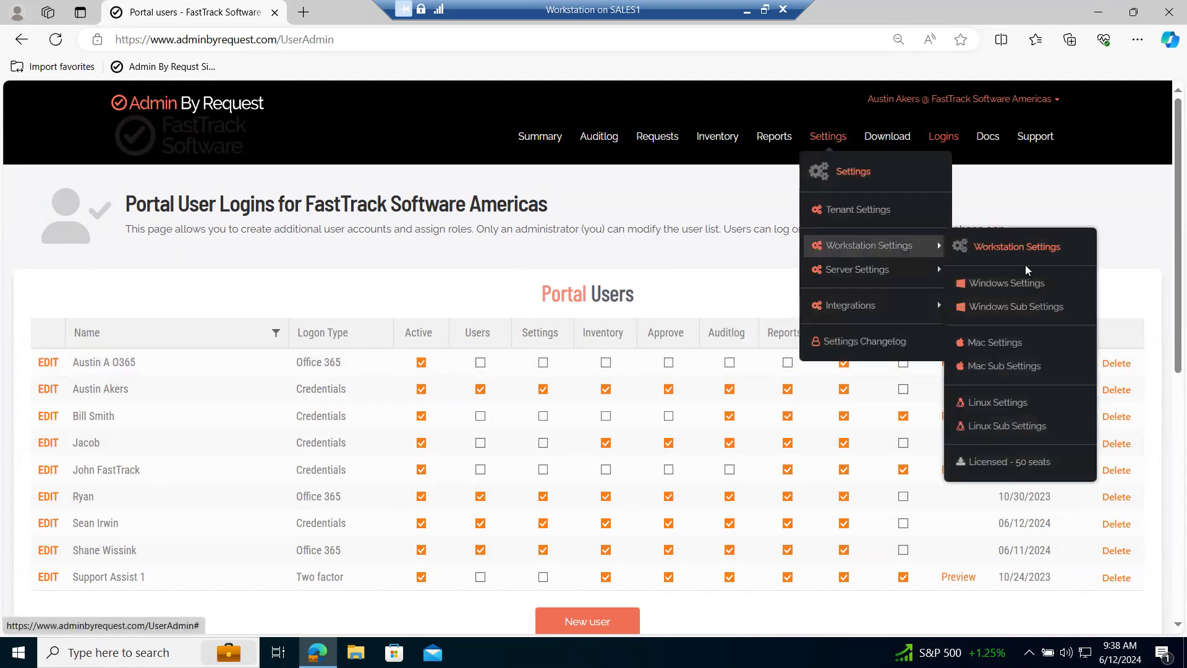
pyautogui.click(1030, 291)
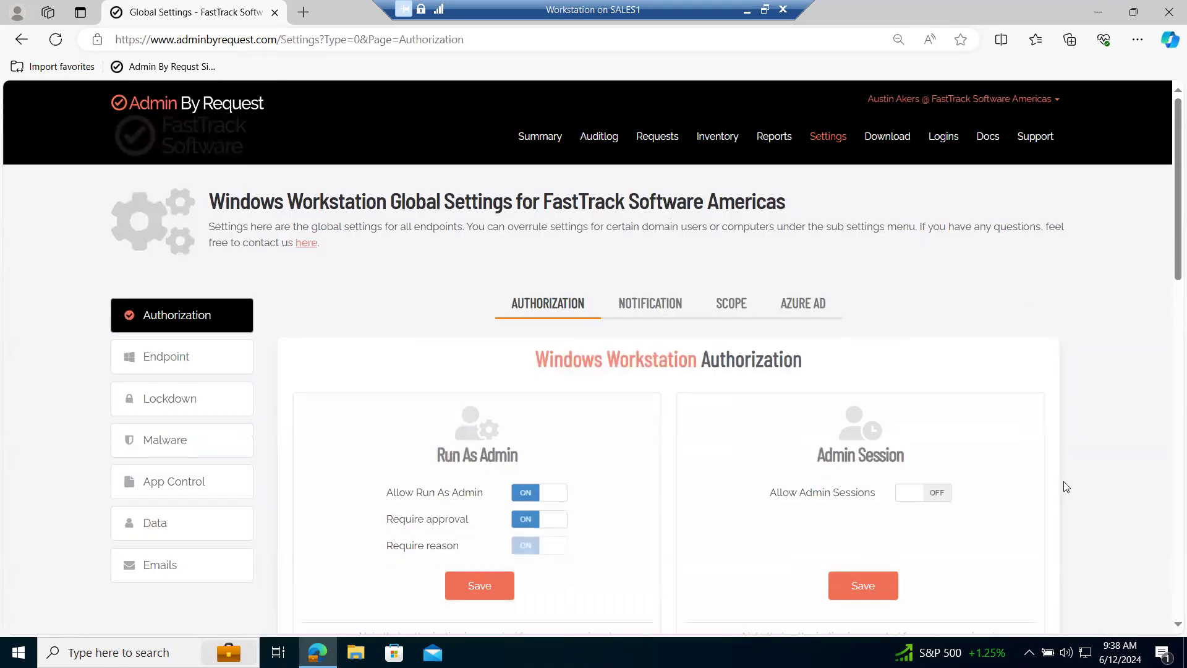
pyautogui.scroll(-1, 1065, 484)
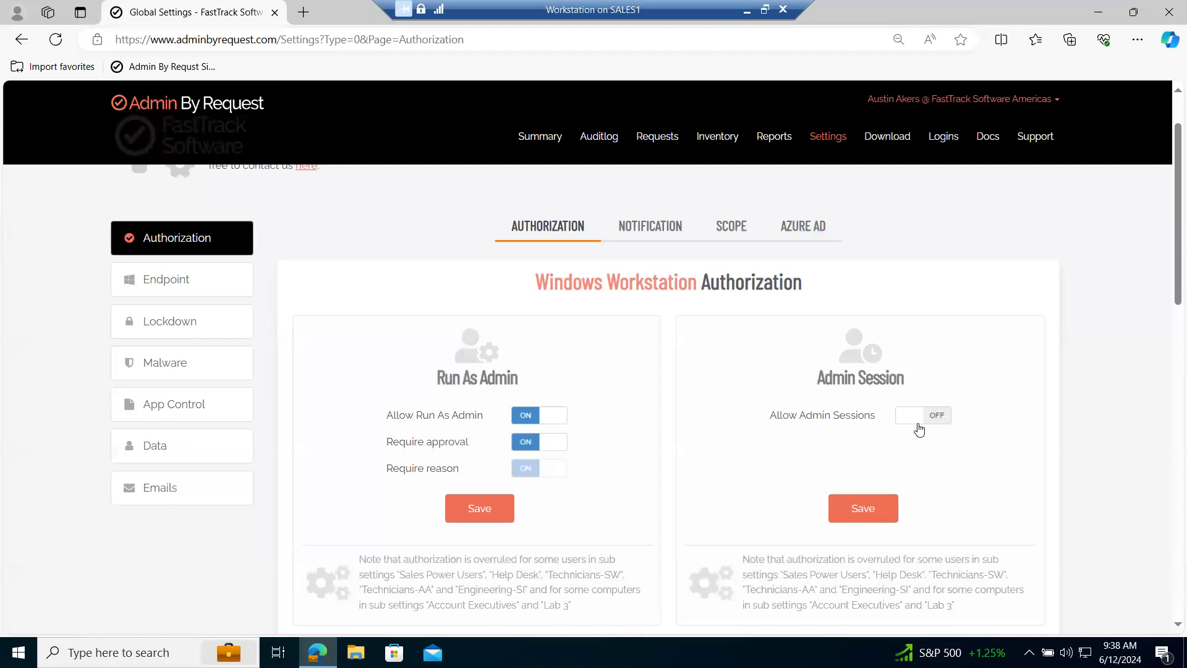
# Step: Examine the email notification and global access scope settings for Windows workstation authorization
pyautogui.click(666, 236)
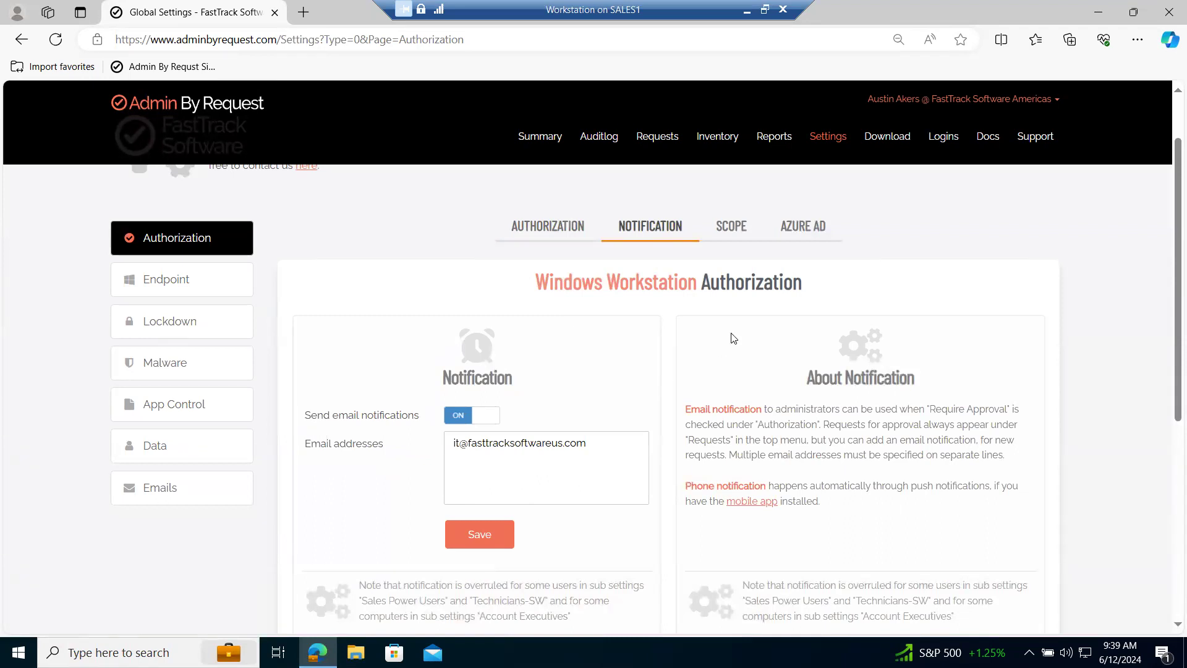
pyautogui.click(736, 240)
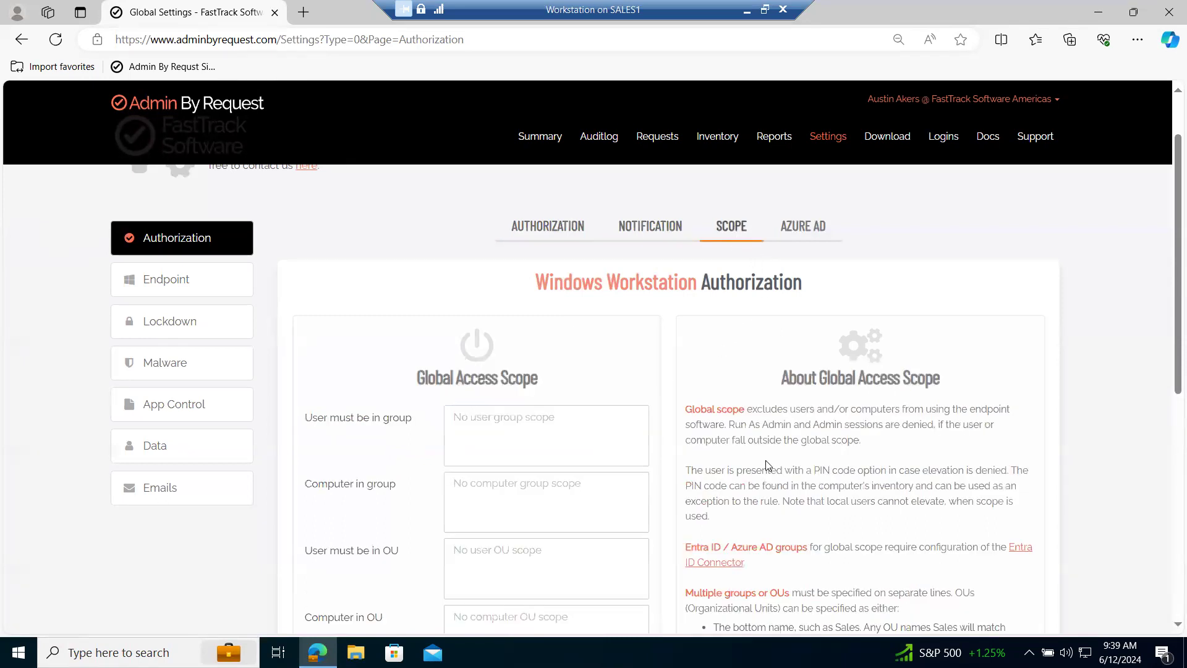
pyautogui.scroll(-1, 769, 465)
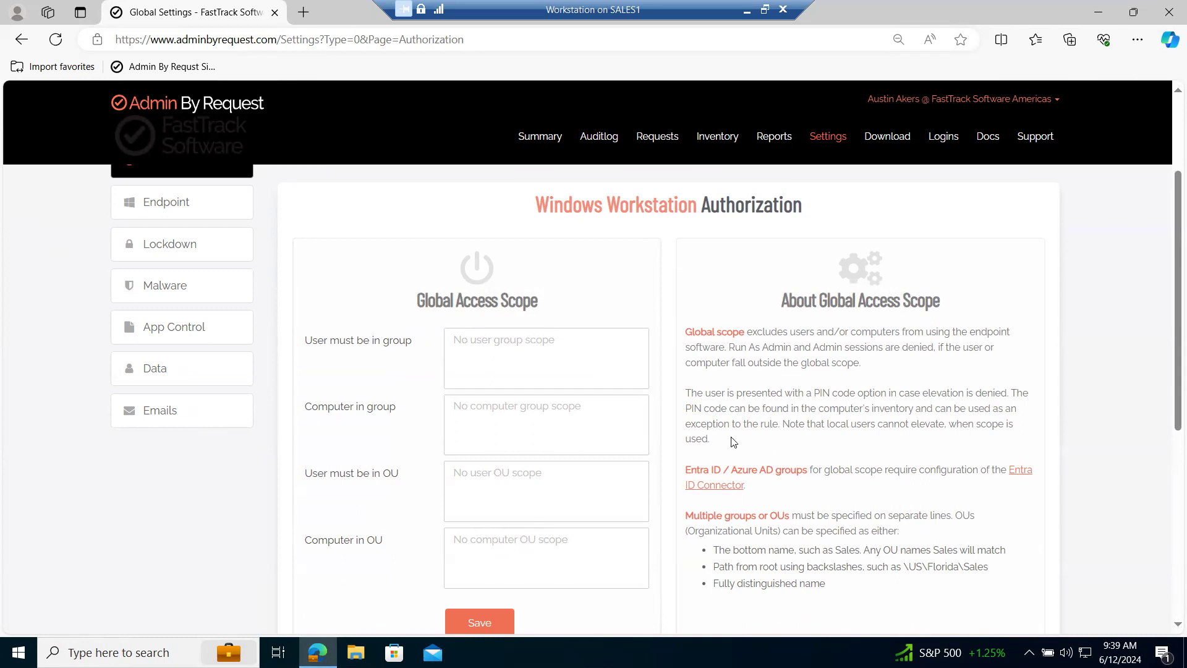
# Step: Open the Windows workstation endpoint settings and examine the branding, look and feel, instructions, and desktop icon options
pyautogui.scroll(1, 444, 347)
pyautogui.click(180, 281)
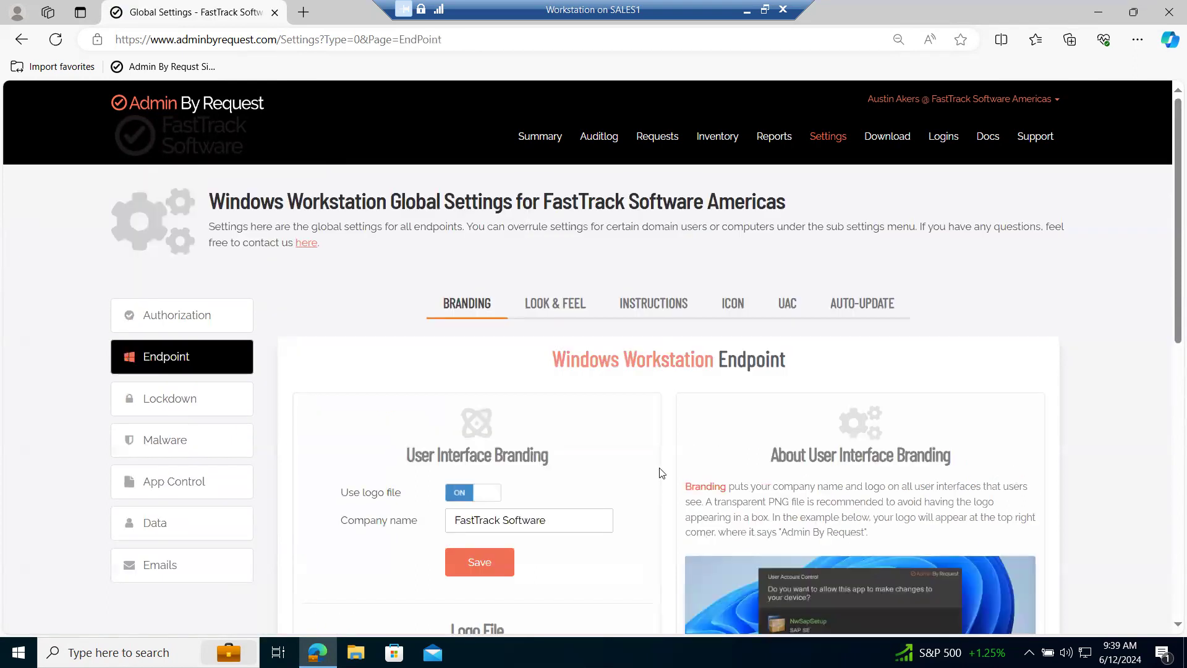
pyautogui.scroll(-1, 661, 473)
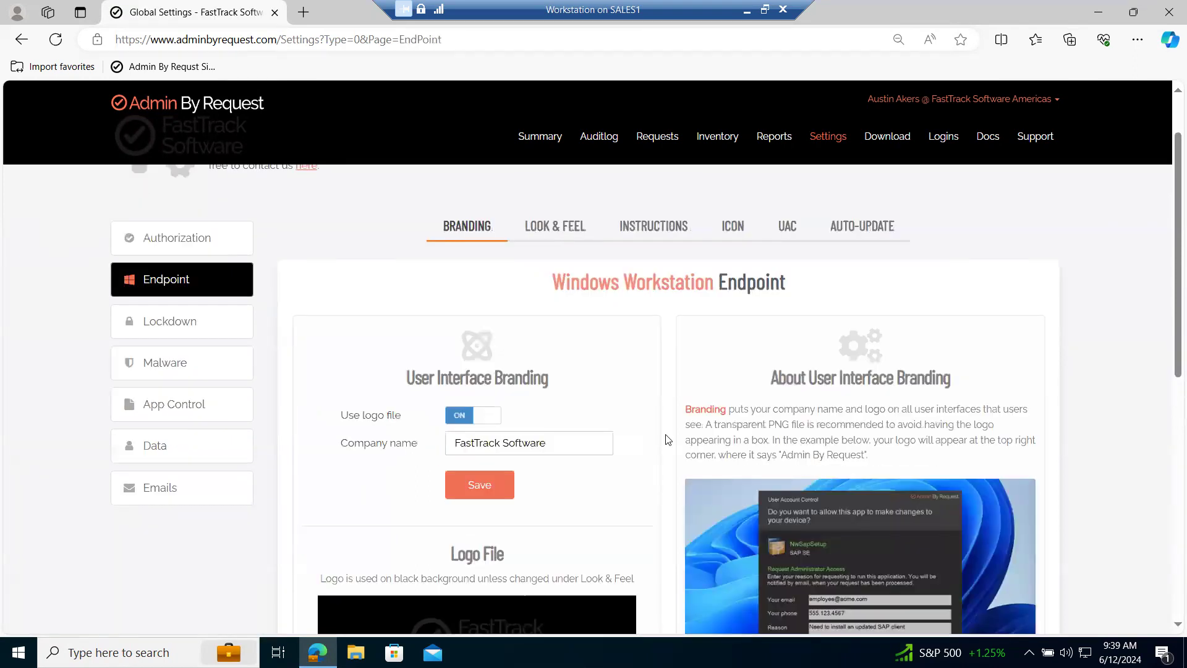
pyautogui.click(557, 227)
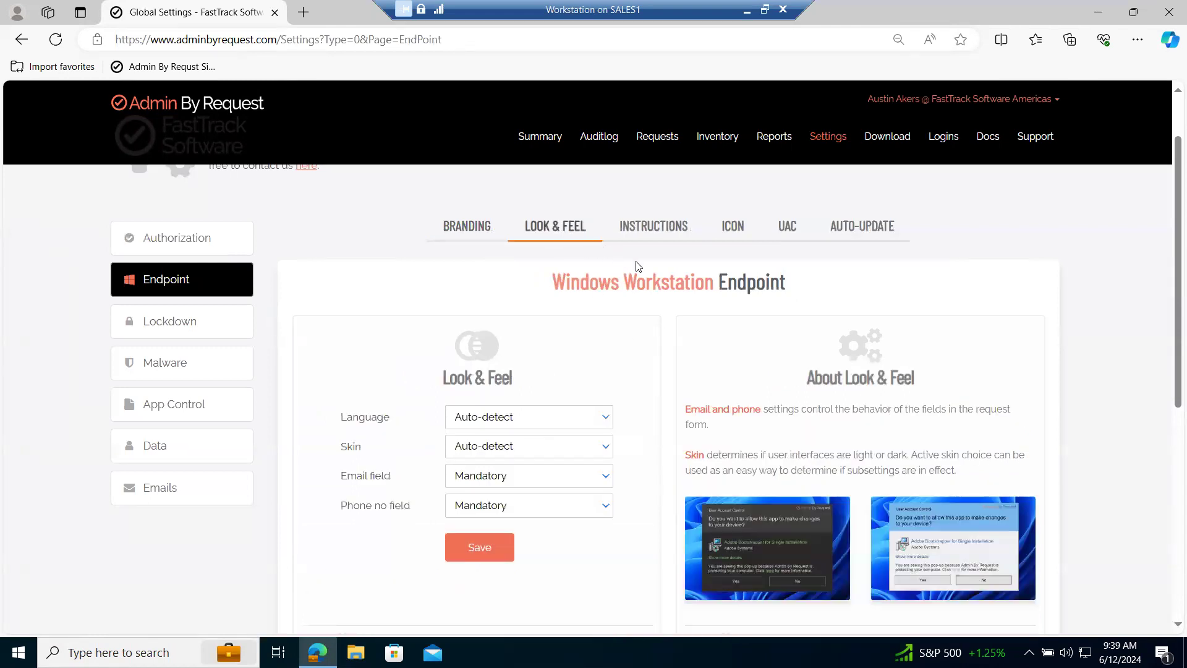
pyautogui.click(669, 233)
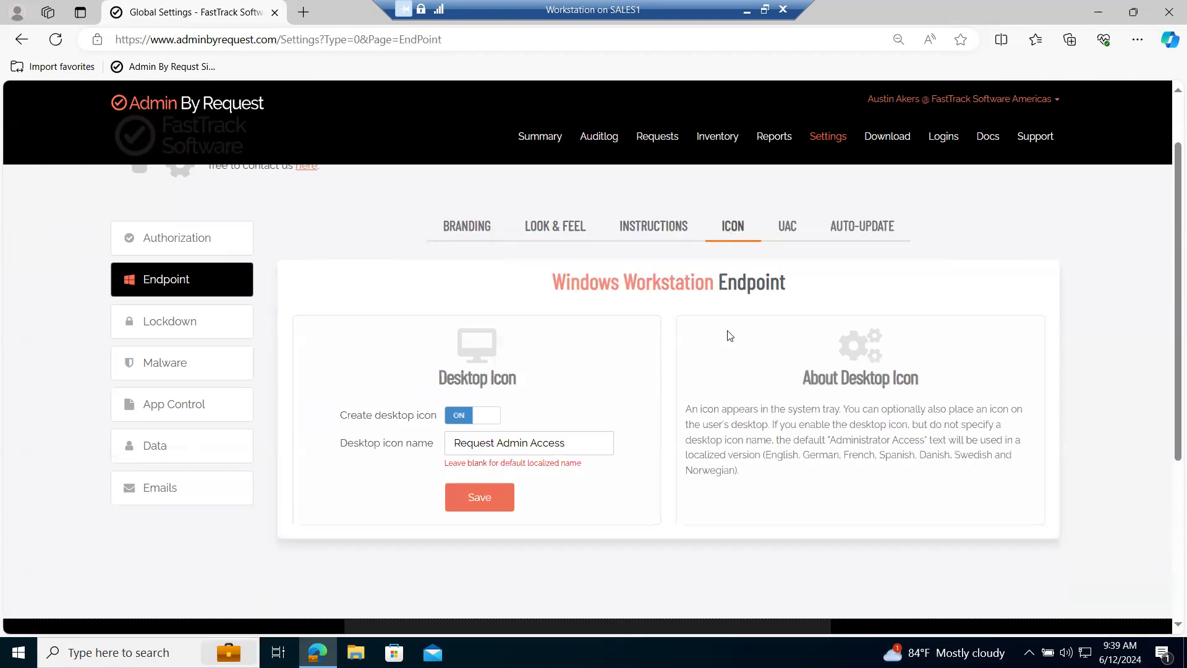
# Step: Examine the User Account Control modes and the internet and LAN auto-update options in the endpoint settings
pyautogui.click(790, 231)
pyautogui.scroll(-1, 1120, 445)
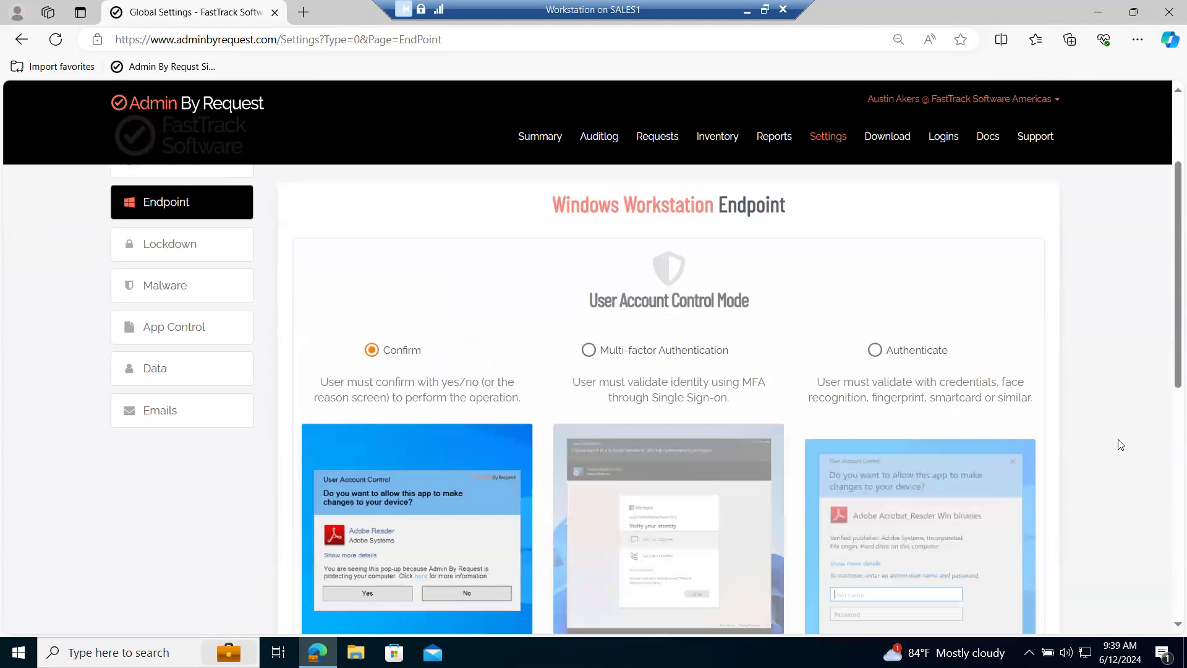
pyautogui.scroll(-1, 1119, 444)
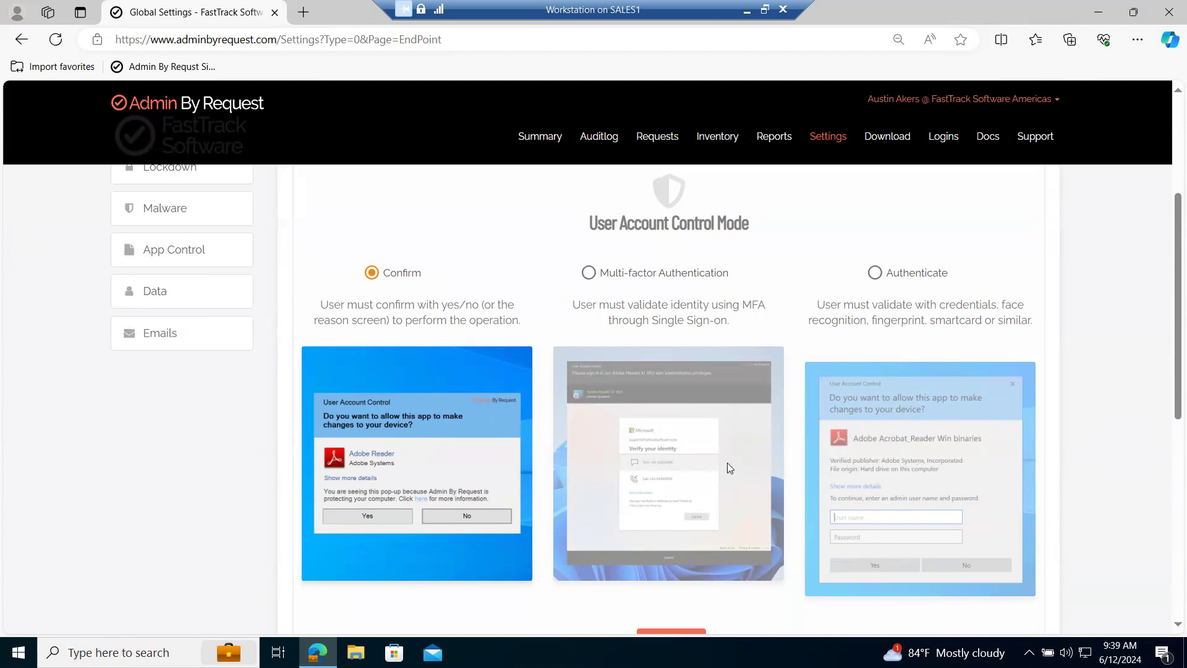
pyautogui.scroll(3, 729, 463)
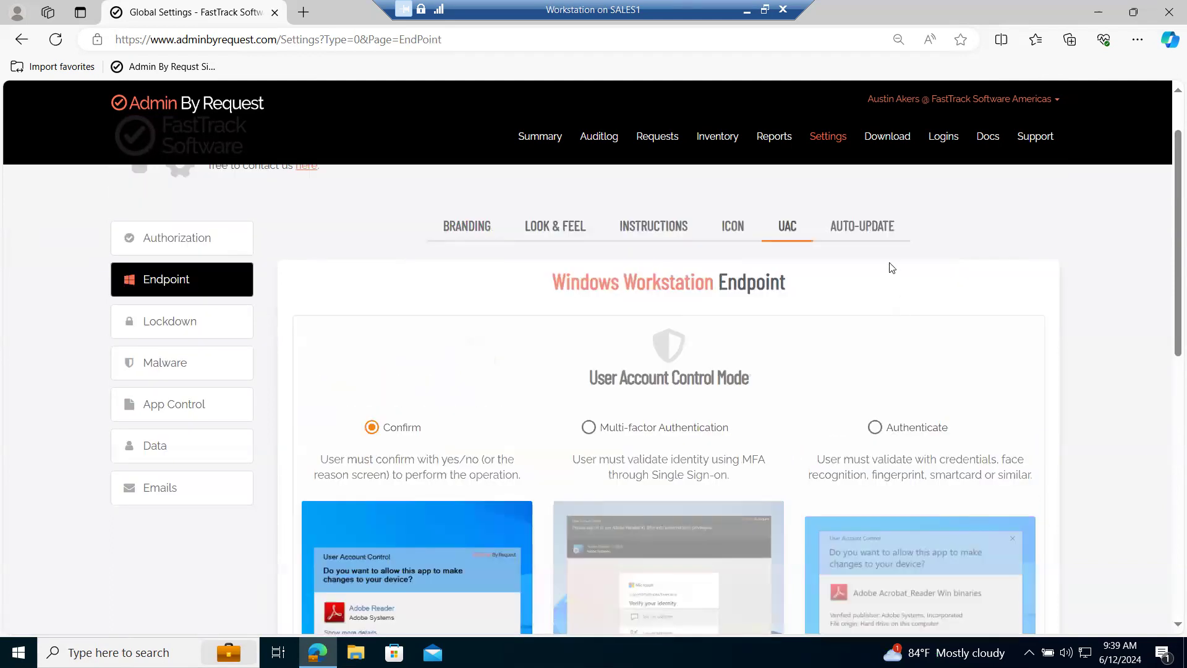
pyautogui.click(876, 230)
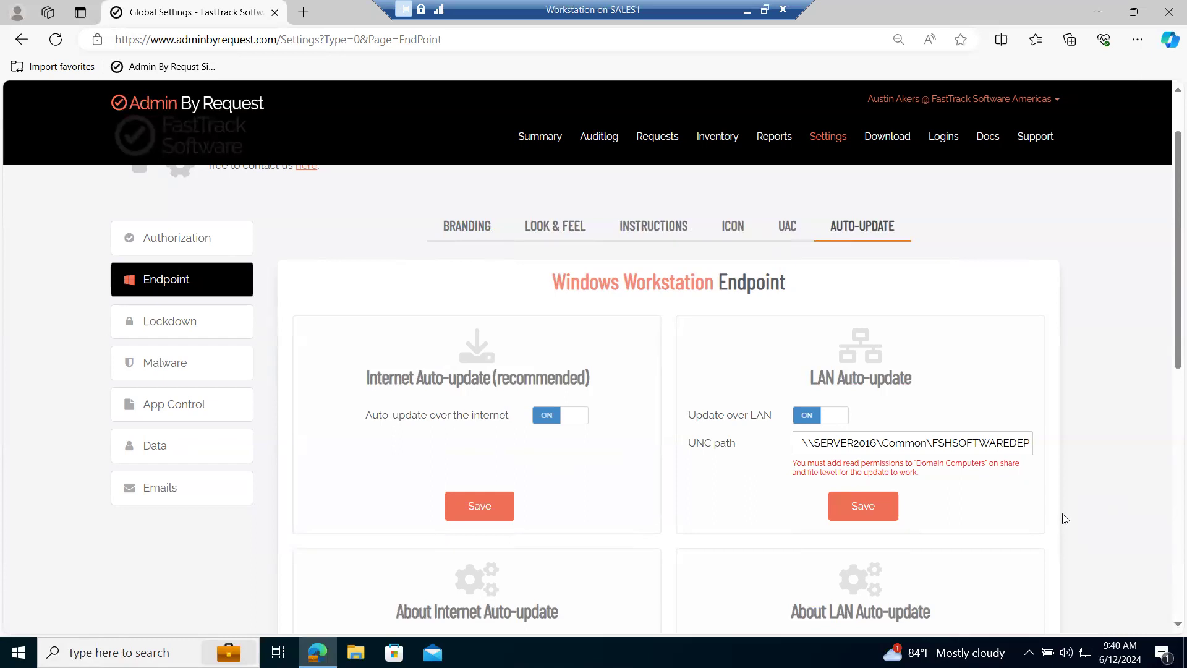
# Step: Open the lockdown settings and examine the admin rights, admin session, device owner, and Intune compliance options
pyautogui.click(194, 332)
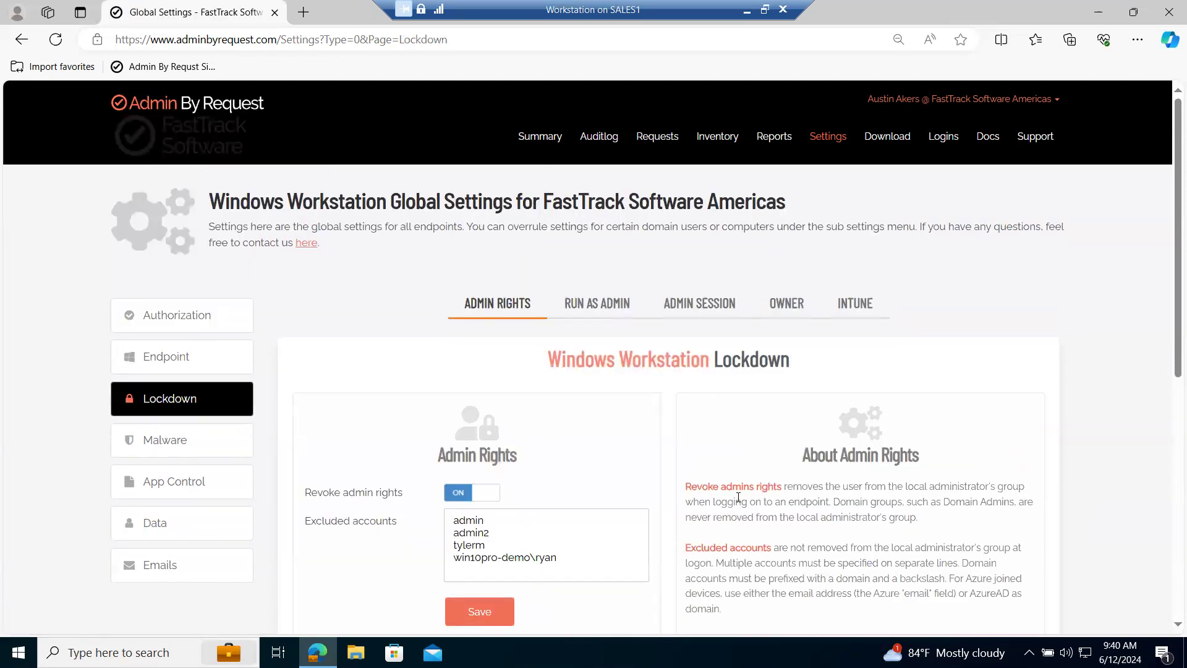
pyautogui.scroll(-1, 738, 497)
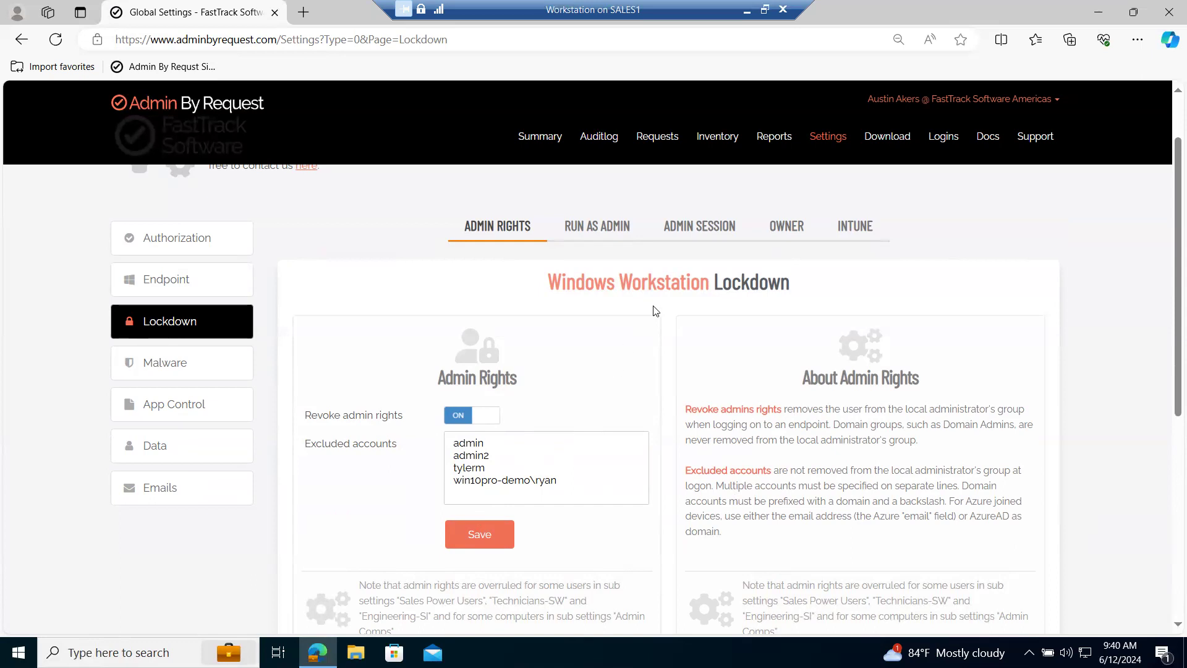
pyautogui.click(703, 238)
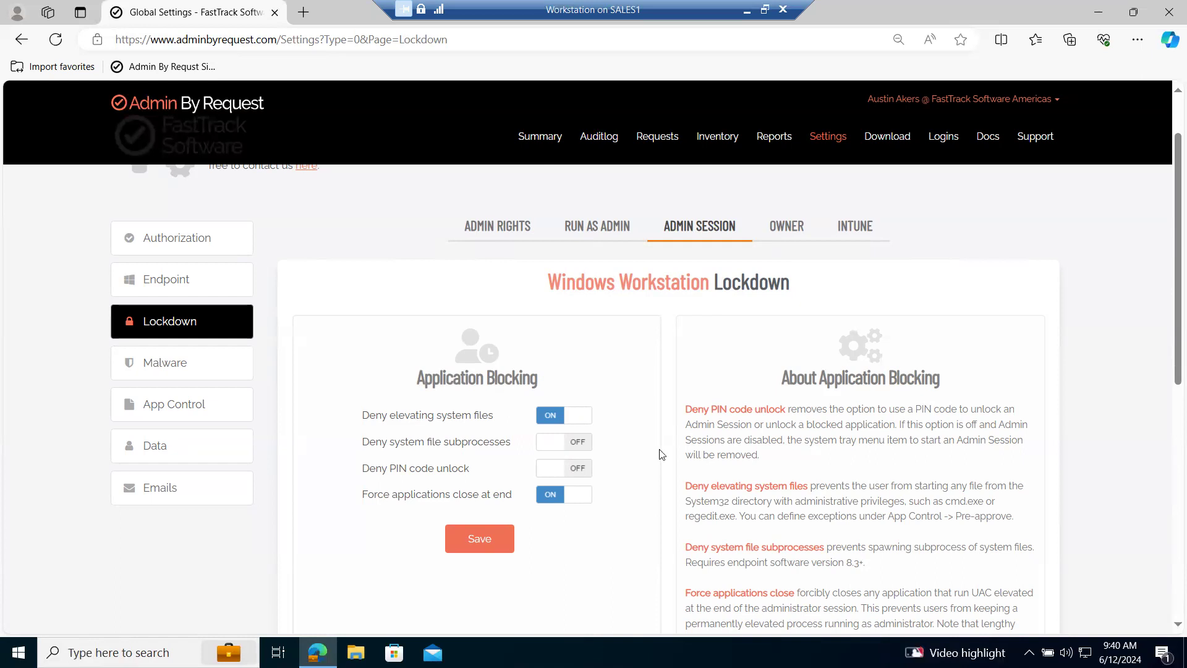
pyautogui.click(786, 232)
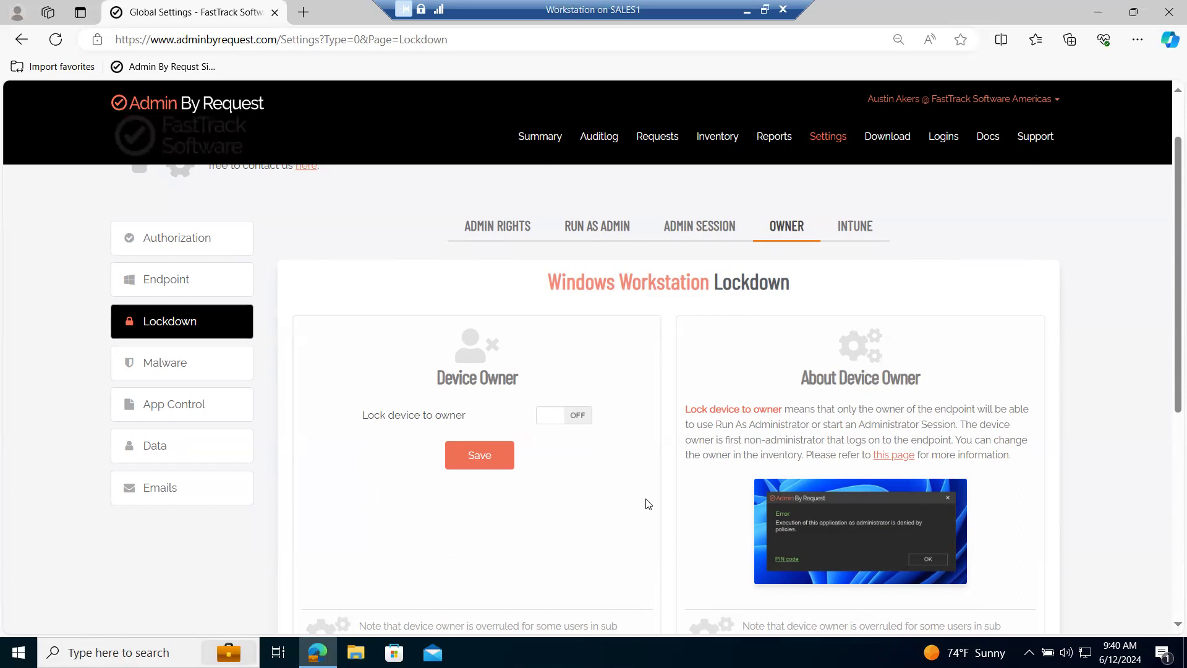
pyautogui.click(853, 235)
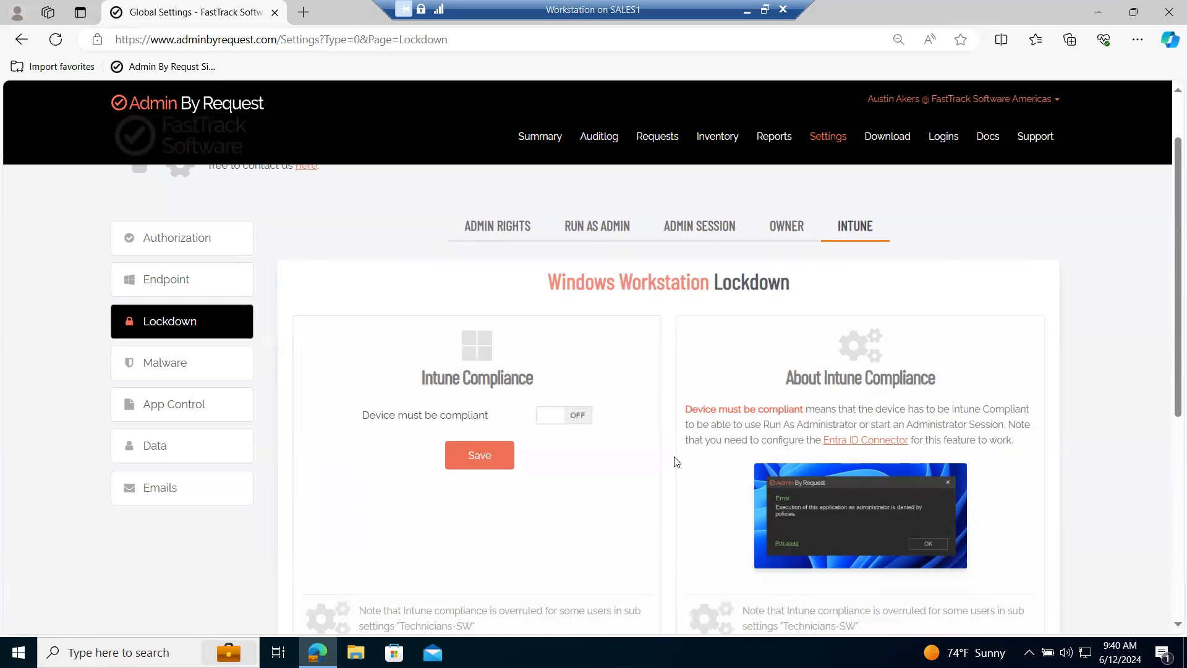
# Step: Open the malware detection settings and view the available actions for detected malware, keeping the current choice
pyautogui.click(168, 369)
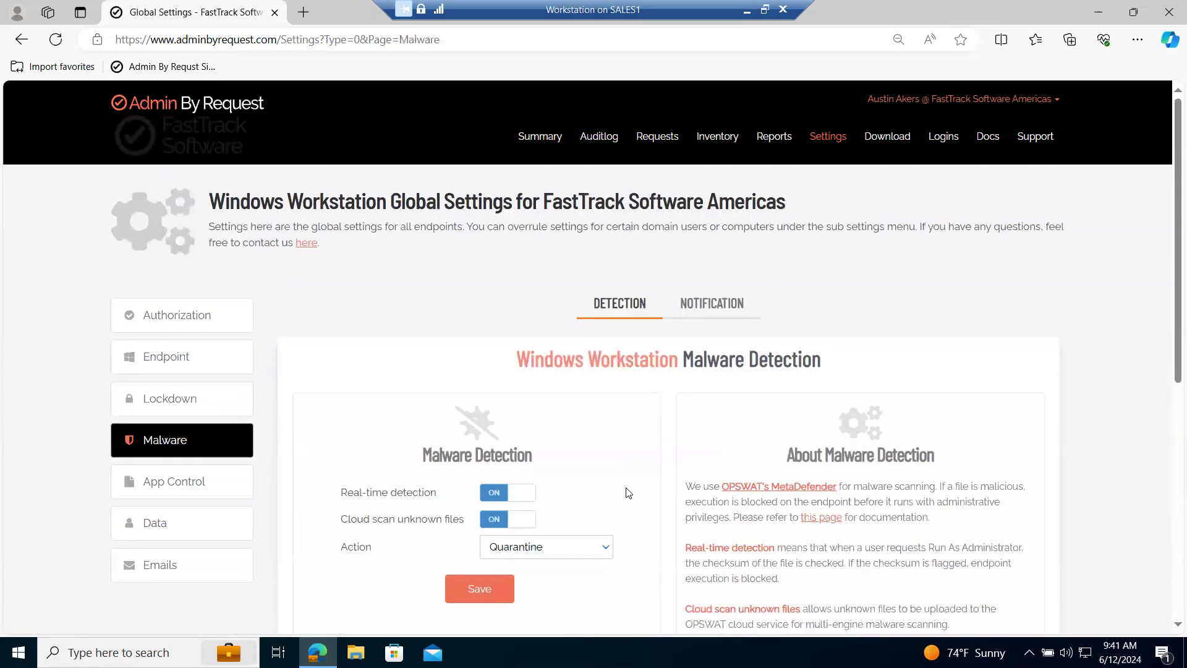
pyautogui.scroll(-1, 628, 494)
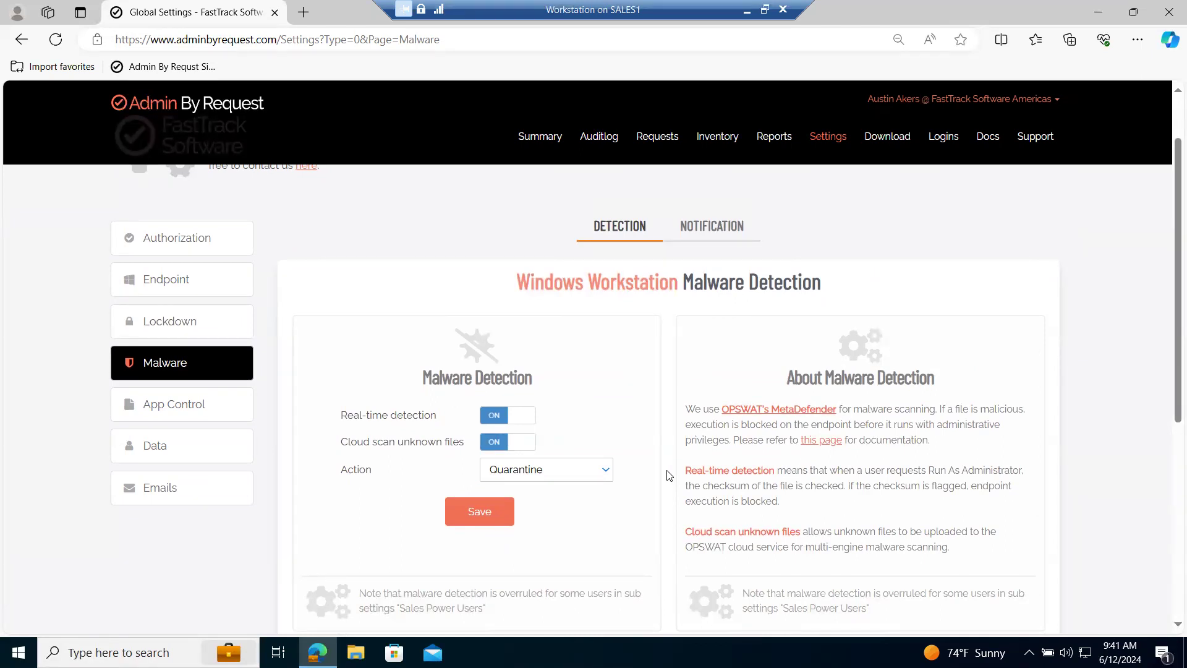
pyautogui.click(606, 473)
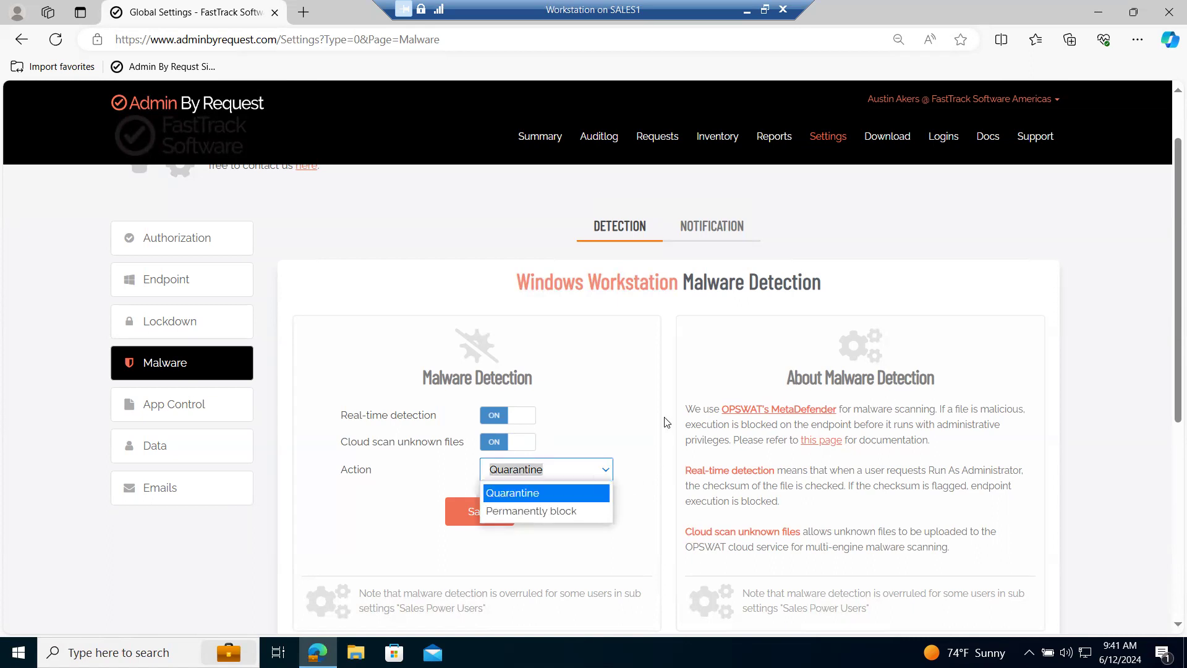
pyautogui.click(668, 354)
# Step: Review the pre-approved applications, inspect the protection choices in the Logi Options+ Setup entry, and return to the list
pyautogui.click(159, 408)
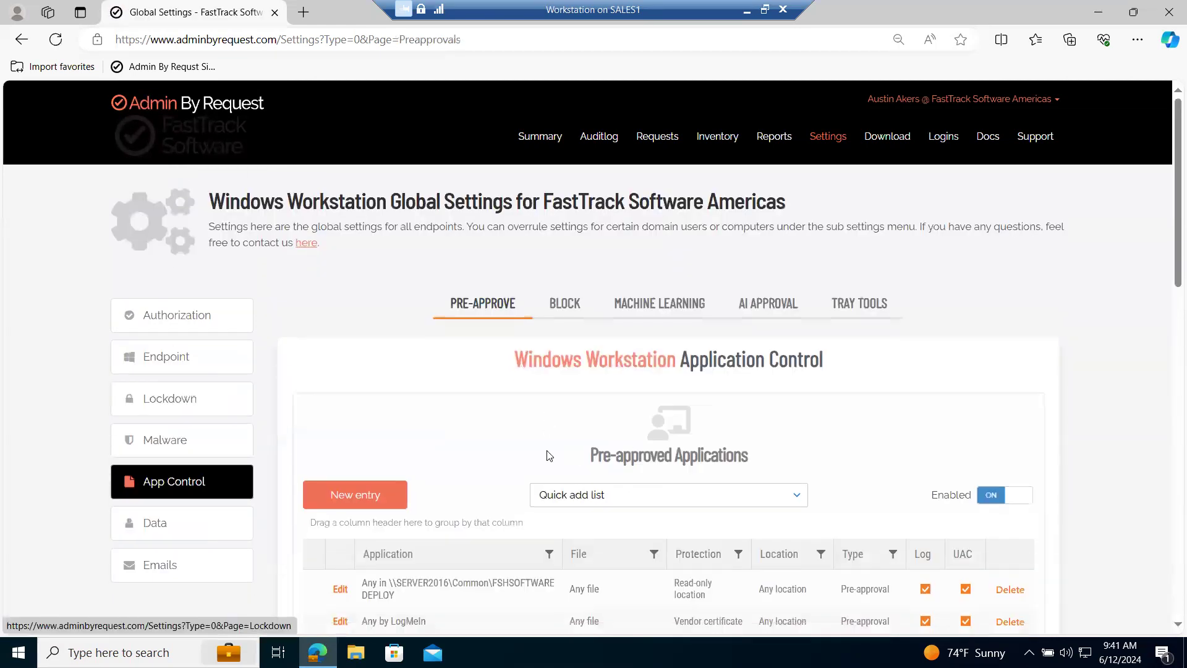
pyautogui.scroll(-1, 1092, 476)
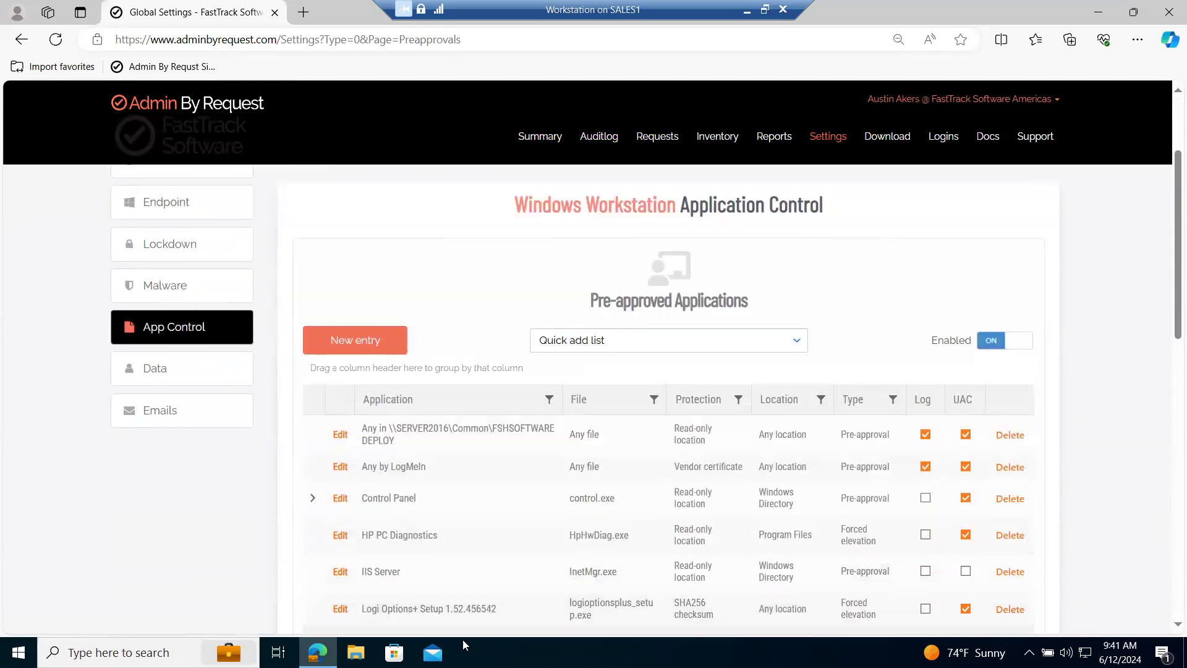
pyautogui.click(340, 610)
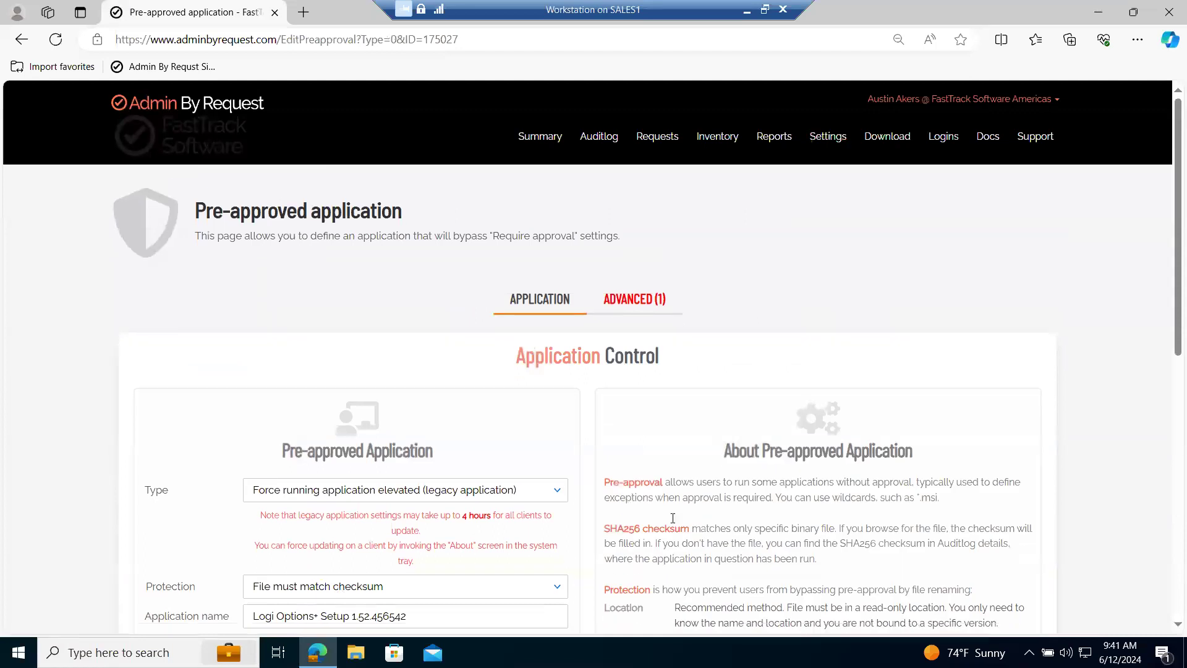
pyautogui.scroll(-2, 677, 515)
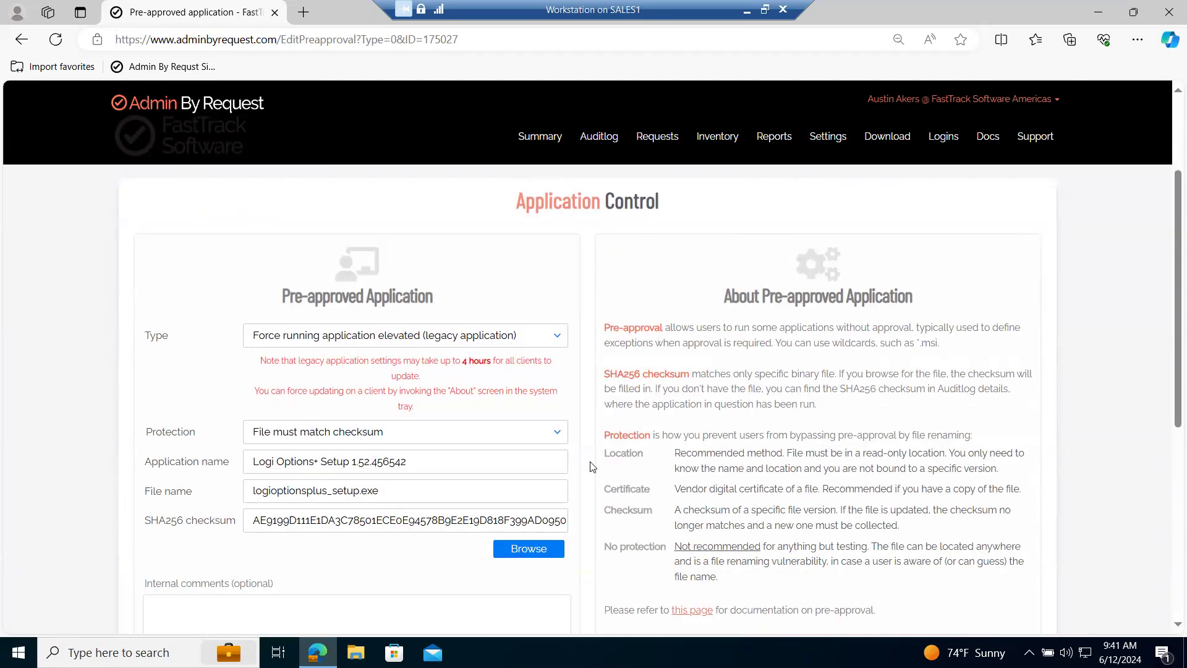
pyautogui.click(554, 437)
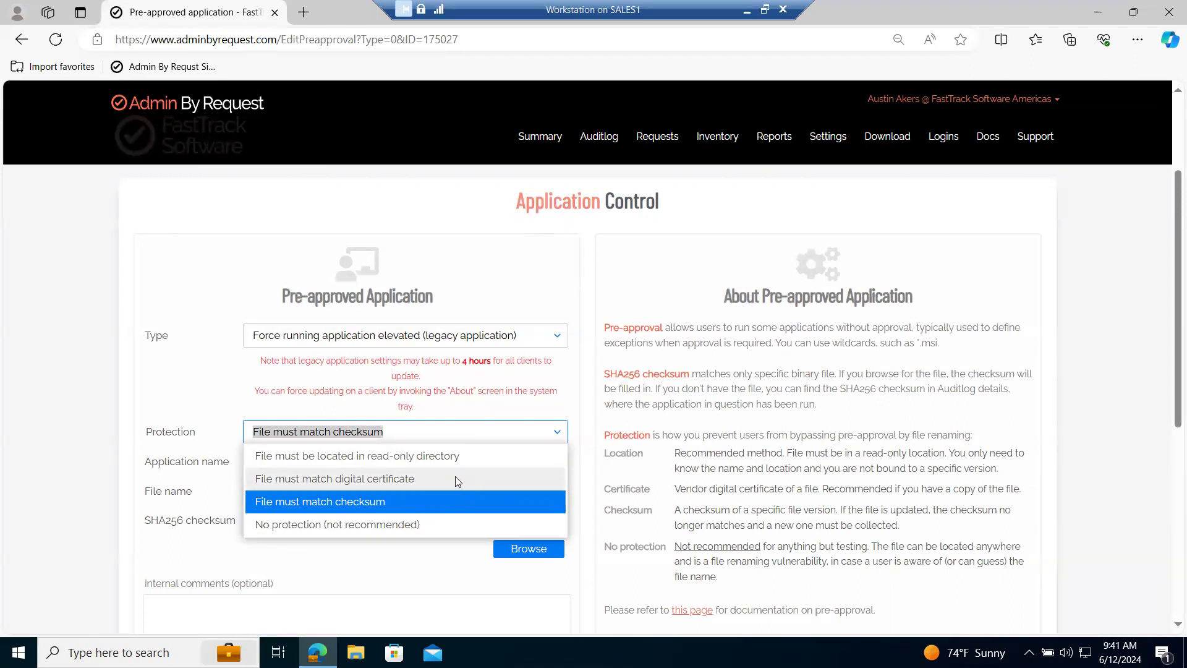
pyautogui.click(102, 351)
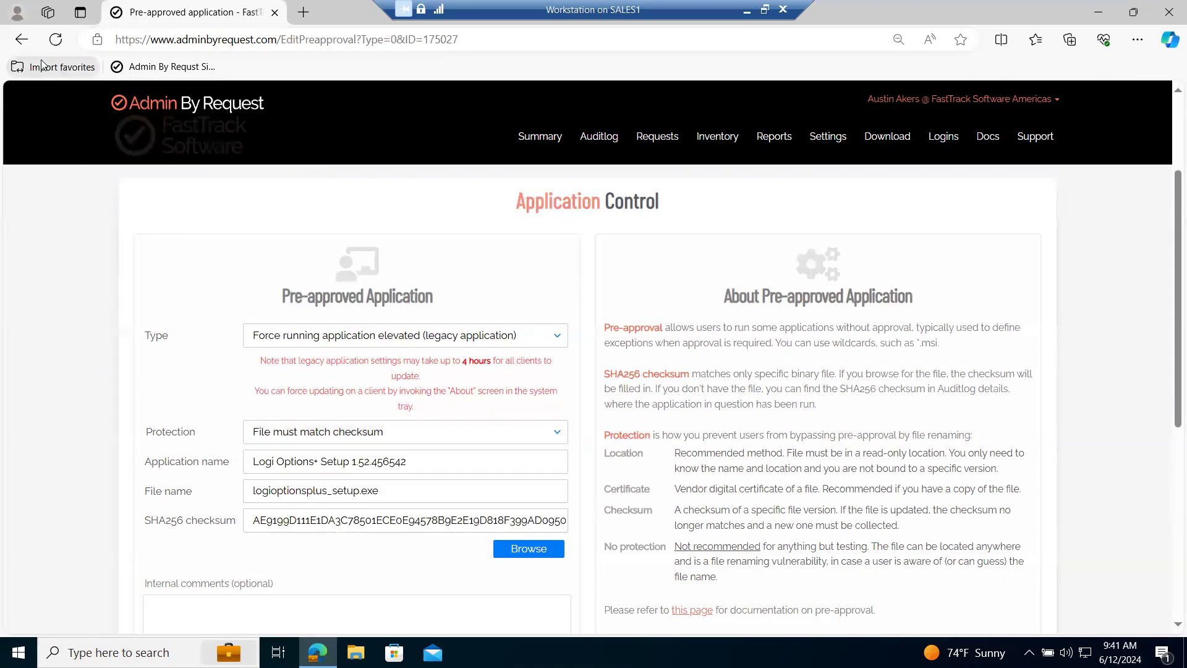
pyautogui.click(22, 39)
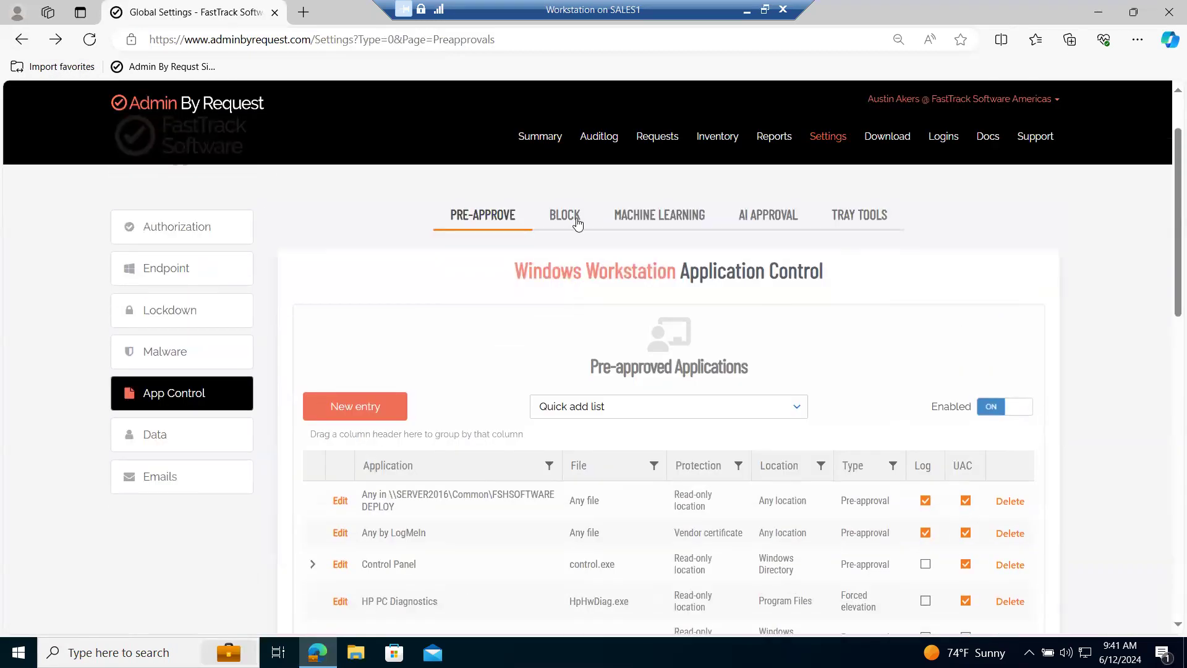
# Step: Examine the blocked applications list and the machine learning auto-approval settings, and open the AI approval settings
pyautogui.click(577, 224)
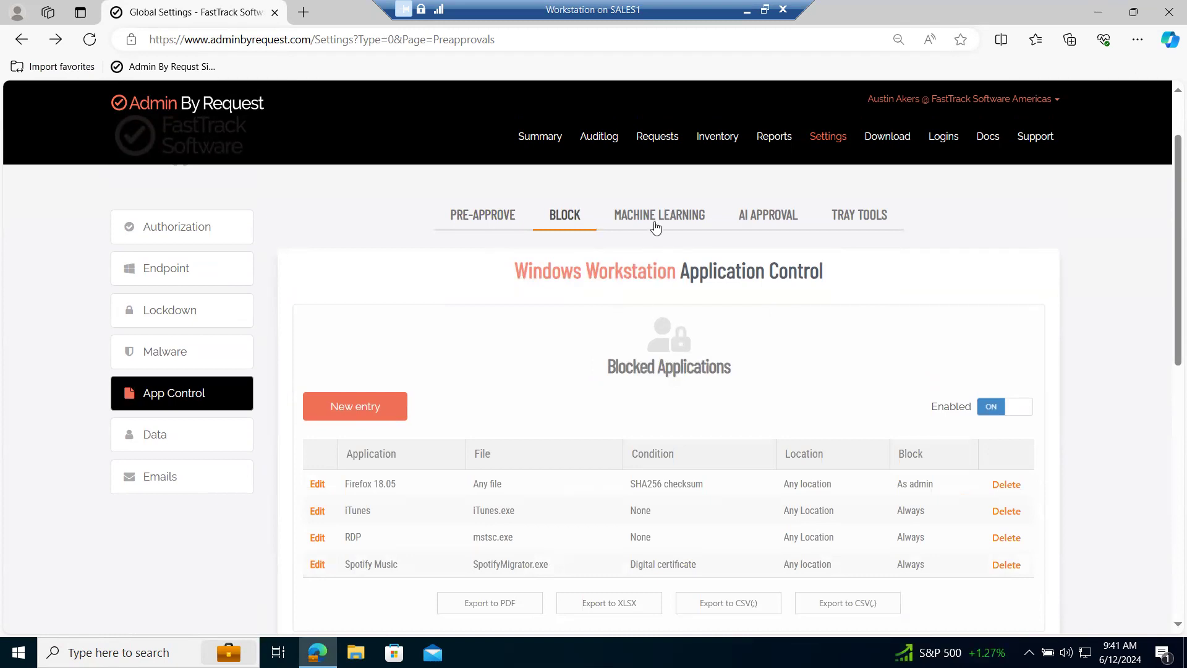
pyautogui.click(656, 228)
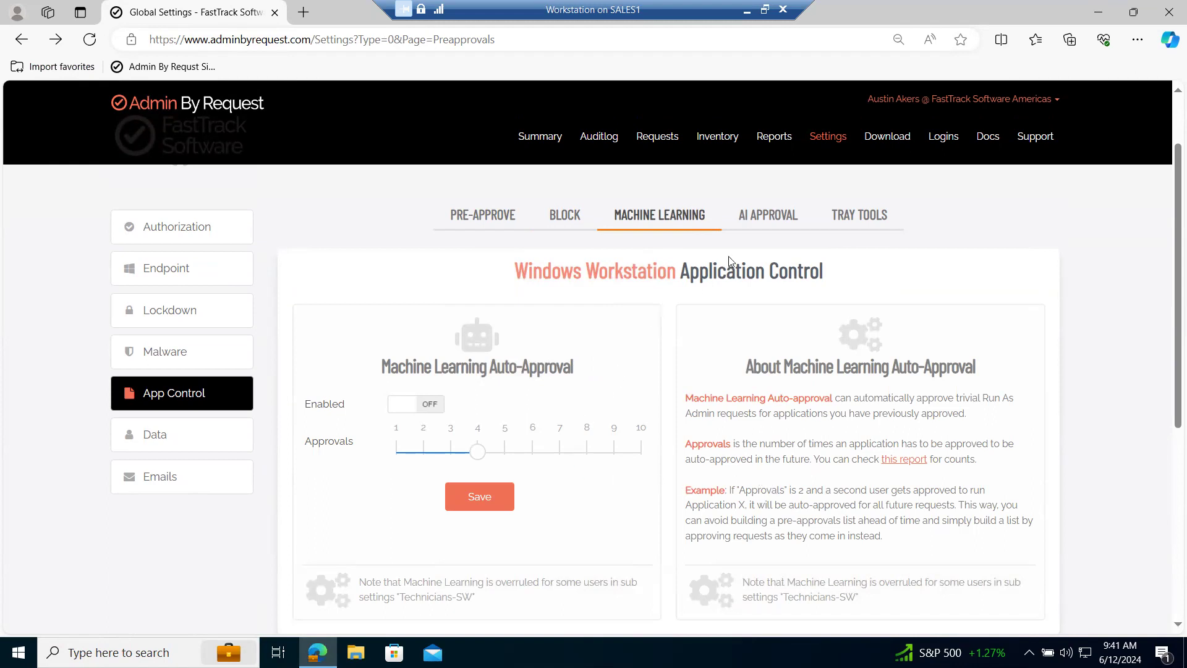
pyautogui.click(768, 226)
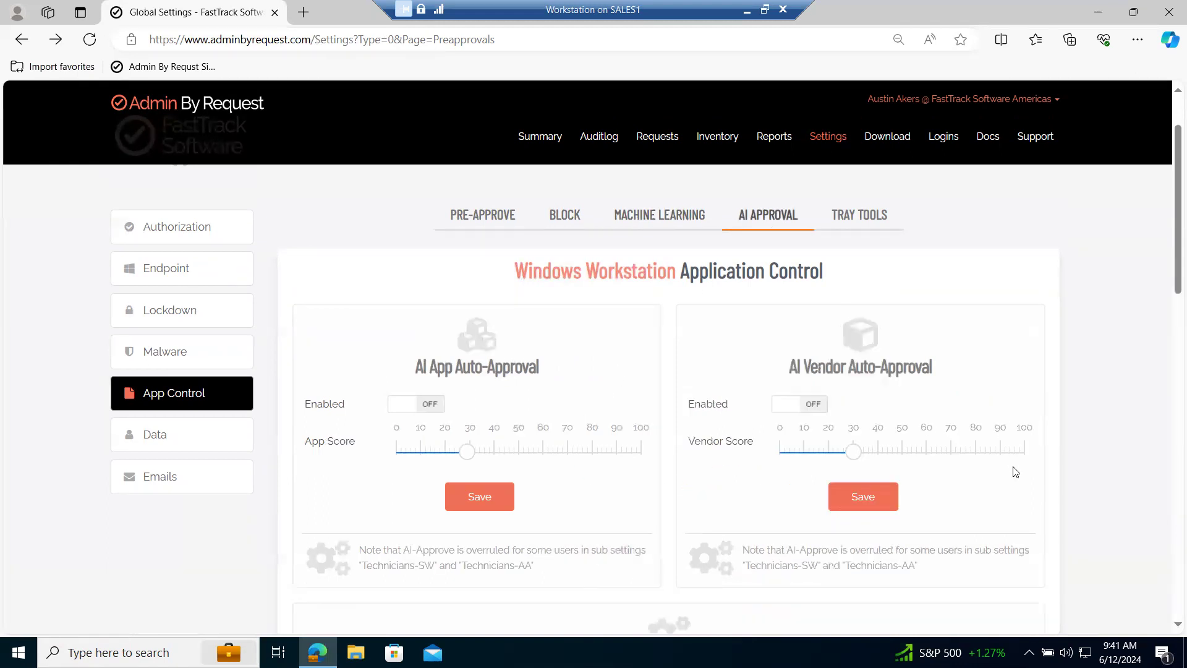
# Step: Review the sample application scores for AI auto-approval and move the AI App Auto-Approval app score to 60
pyautogui.scroll(-3, 1020, 479)
pyautogui.scroll(-4, 1022, 496)
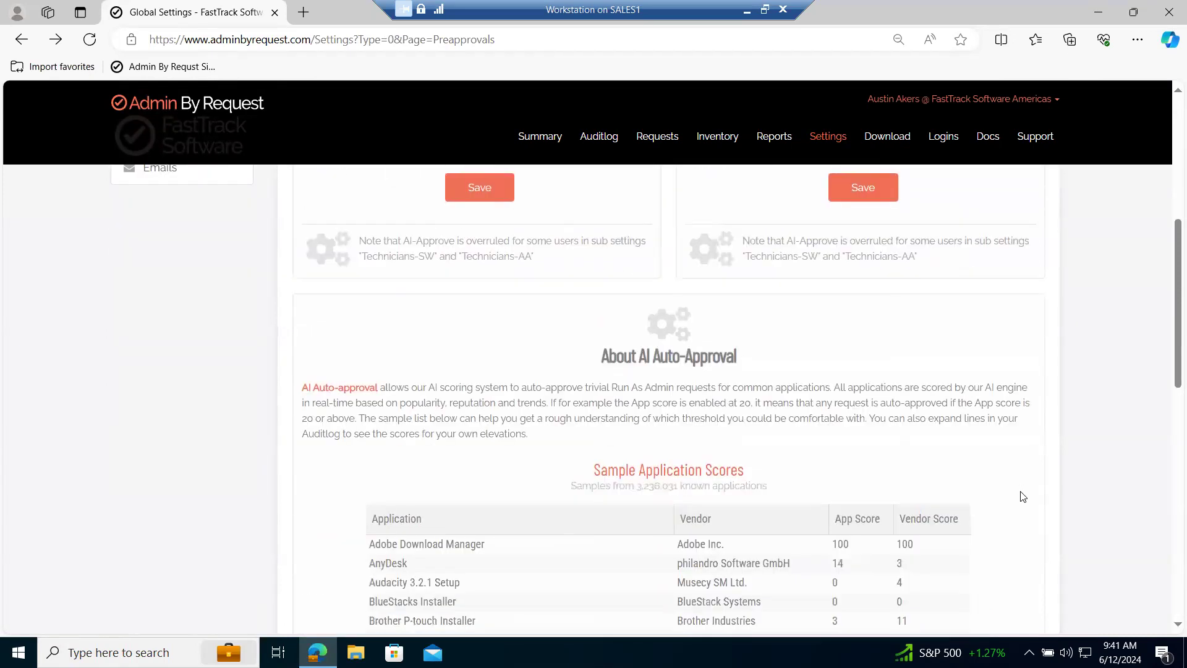
pyautogui.scroll(-1, 1027, 494)
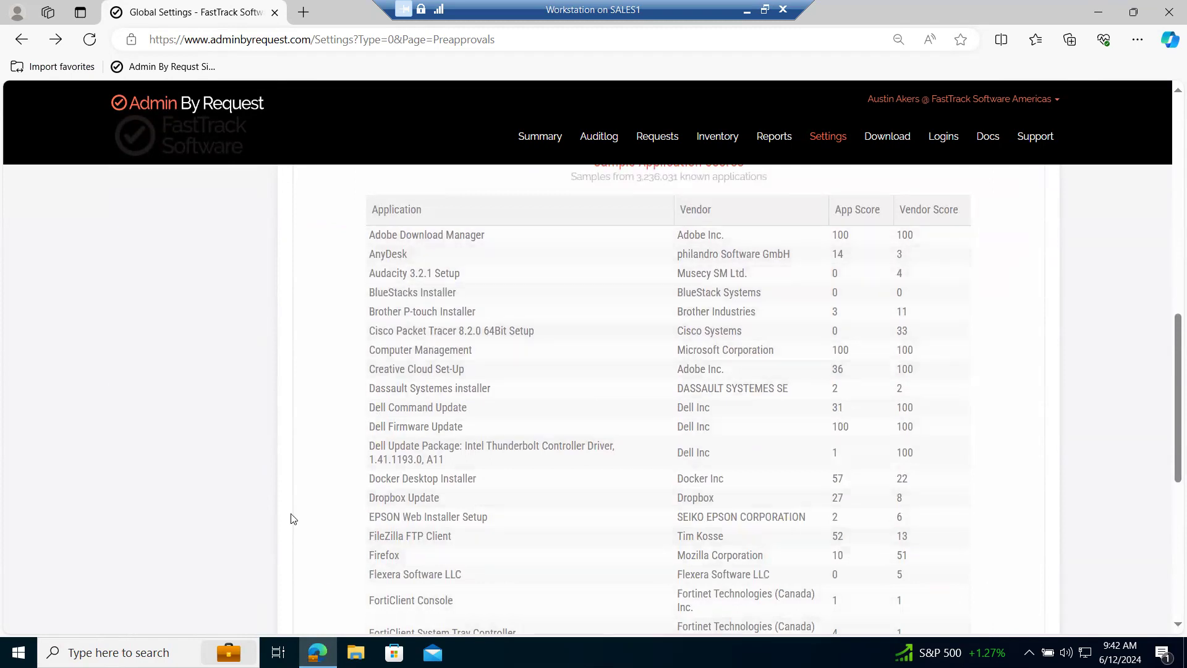
pyautogui.scroll(5, 292, 510)
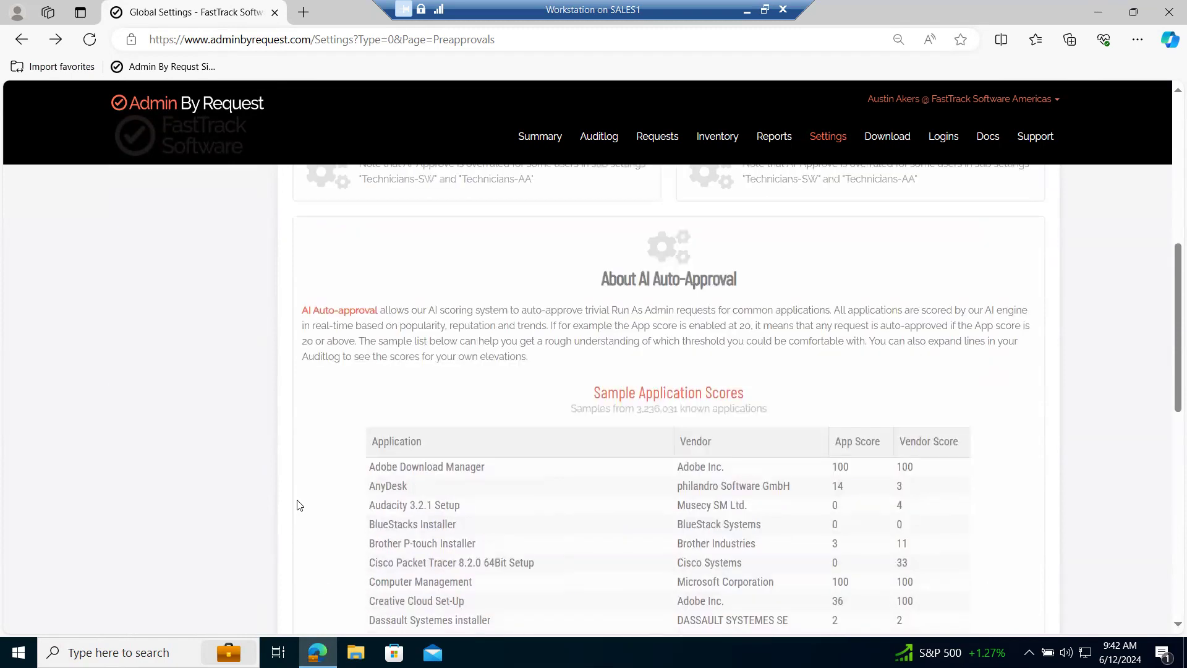
pyautogui.scroll(2, 305, 507)
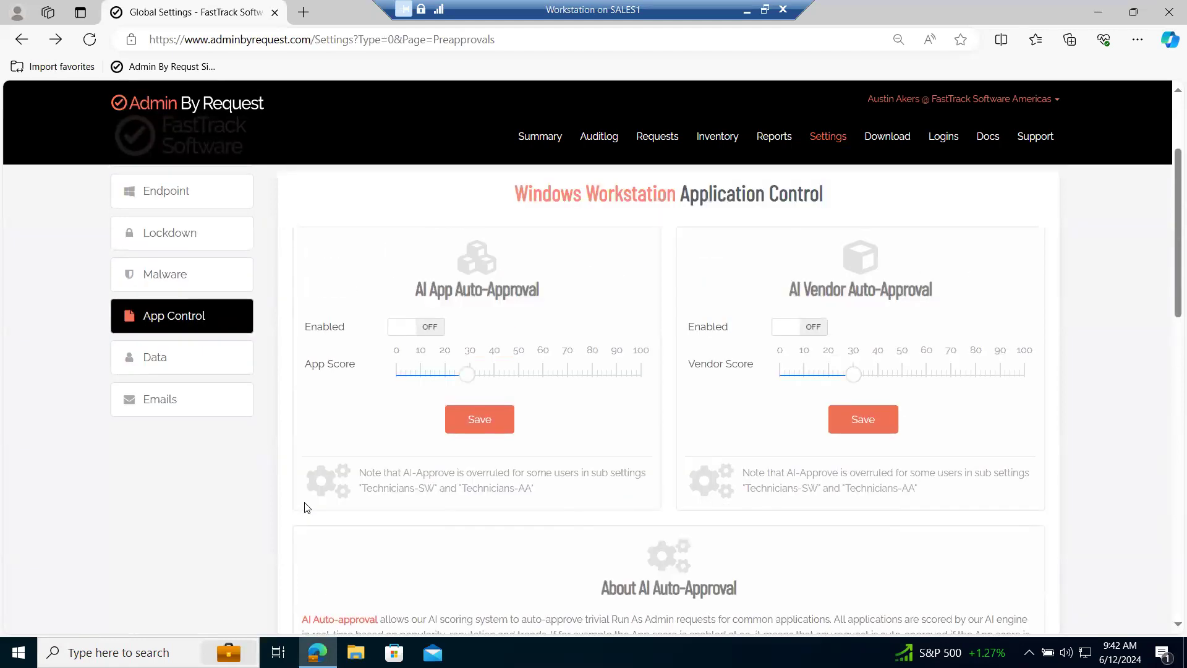
pyautogui.scroll(1, 305, 507)
pyautogui.moveTo(468, 451); pyautogui.dragTo(544, 457)
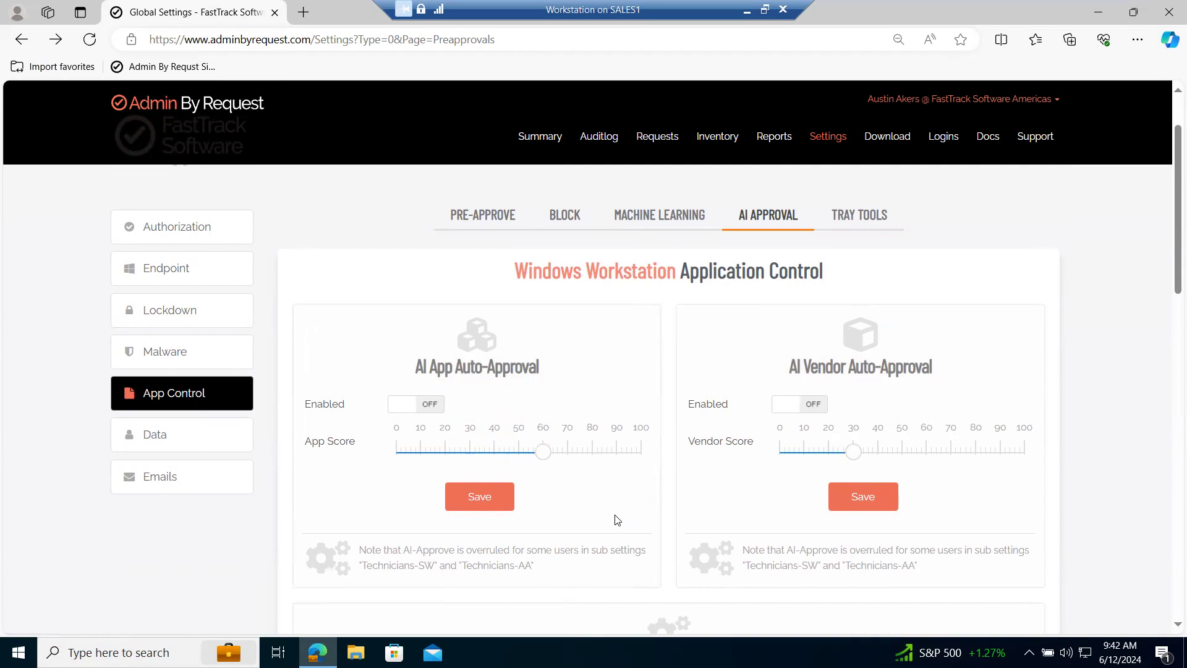
# Step: Examine the privacy settings for collected workstation data and the request email template with its available tags
pyautogui.click(183, 441)
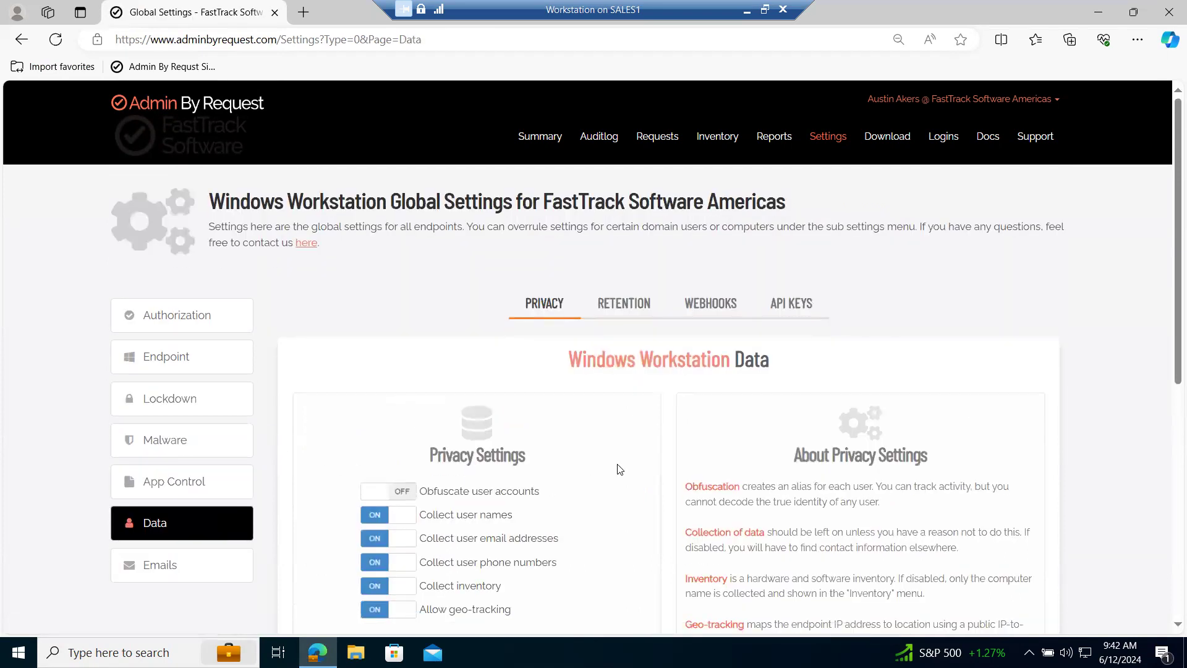
pyautogui.scroll(-1, 619, 469)
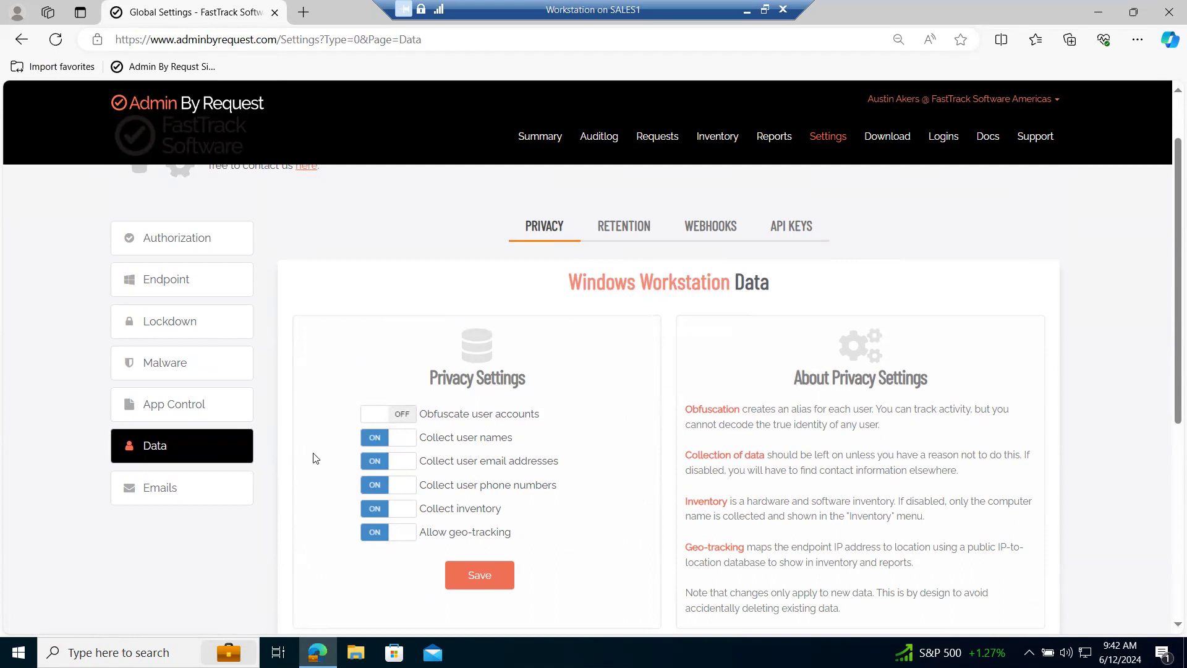
pyautogui.click(190, 493)
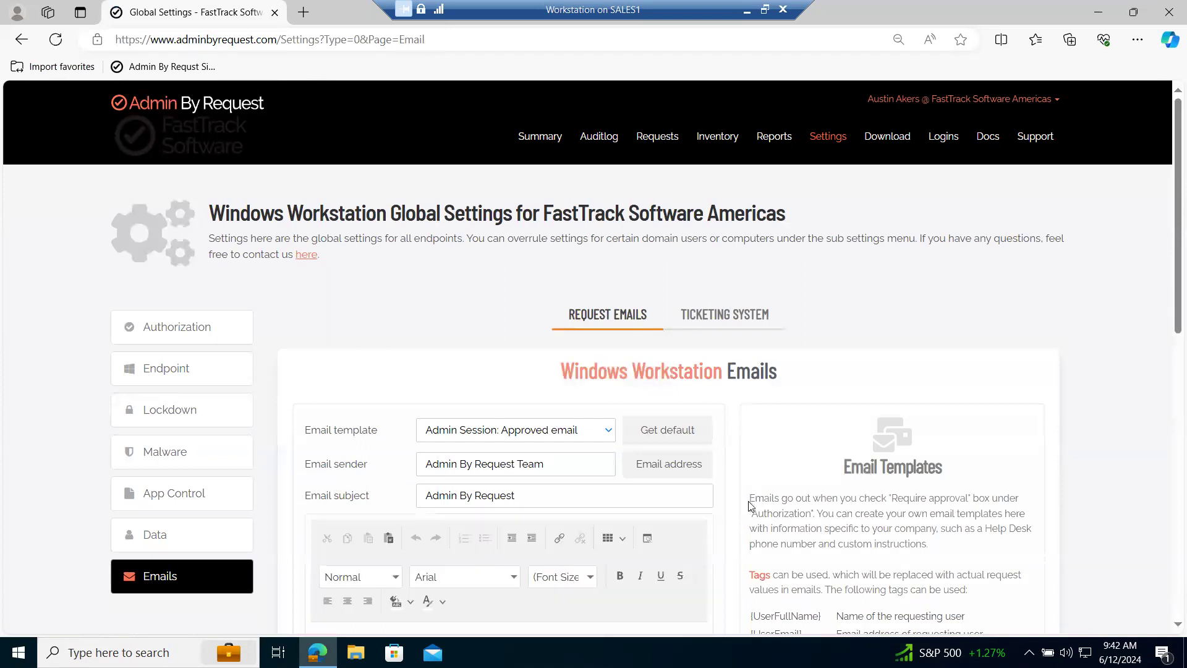
pyautogui.scroll(-3, 751, 506)
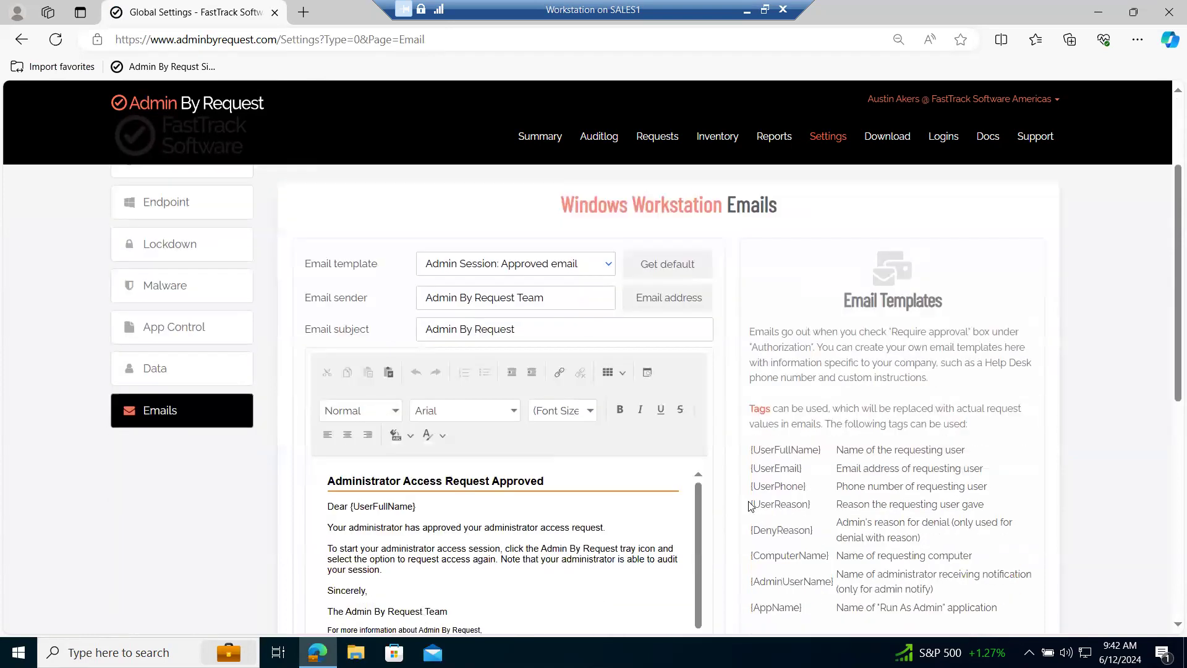
# Step: Review the available request email templates, and examine the ticketing system email notification settings and tags
pyautogui.click(608, 263)
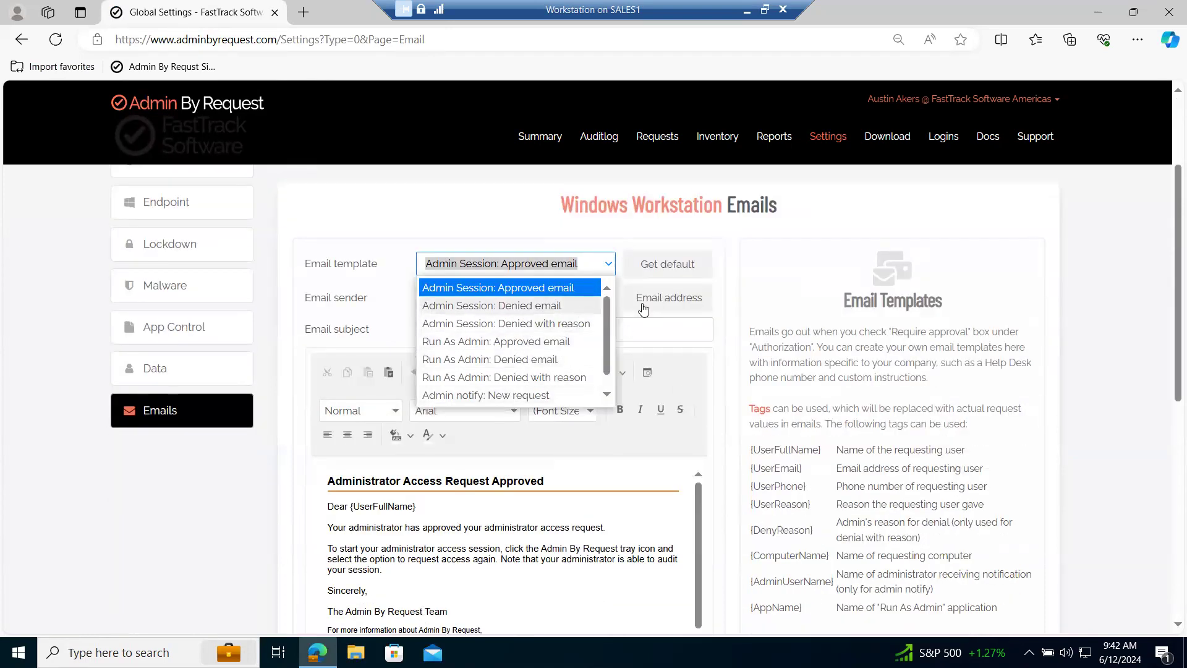
pyautogui.click(735, 297)
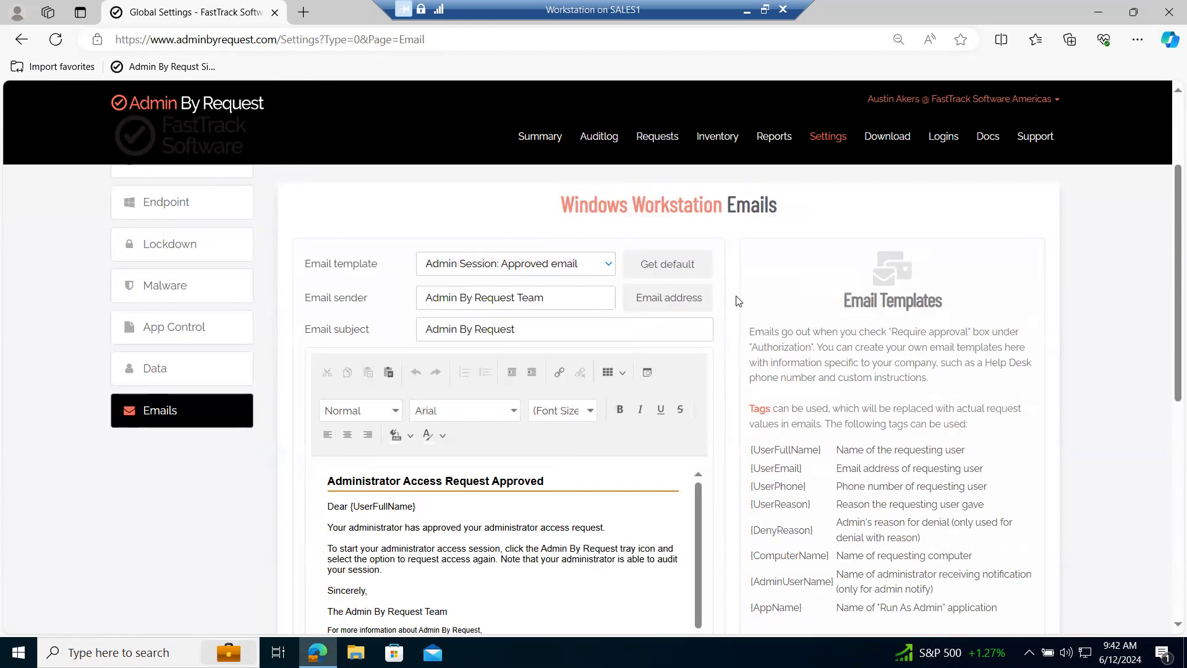
pyautogui.scroll(1, 736, 297)
pyautogui.click(742, 228)
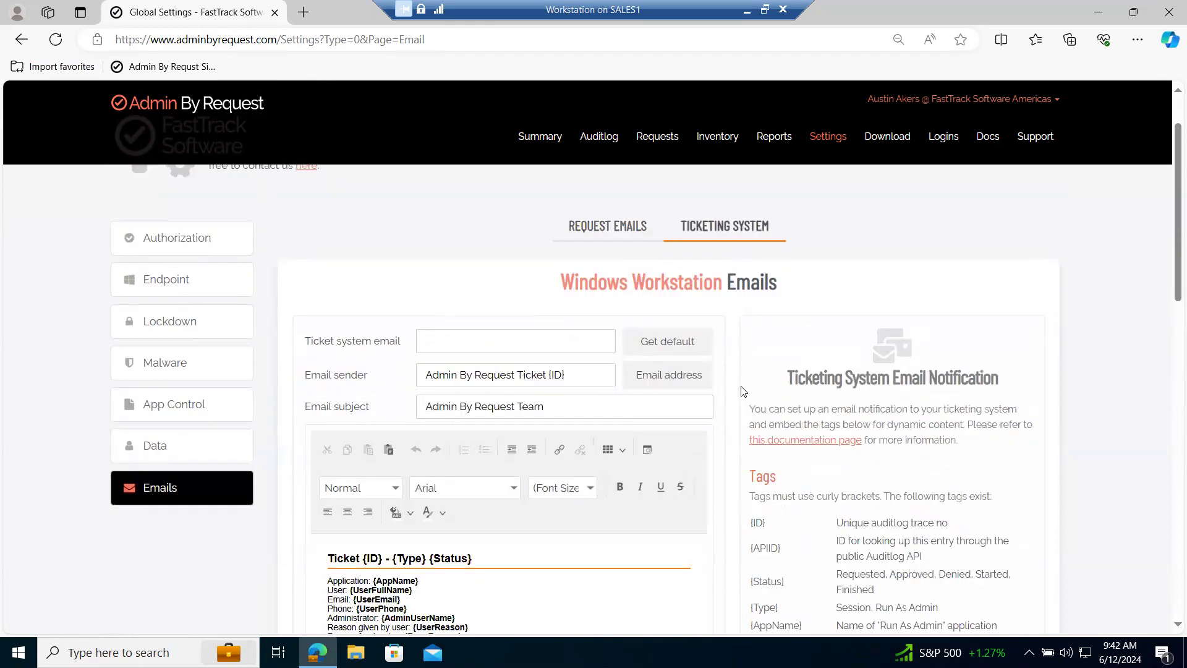
pyautogui.scroll(-1, 741, 394)
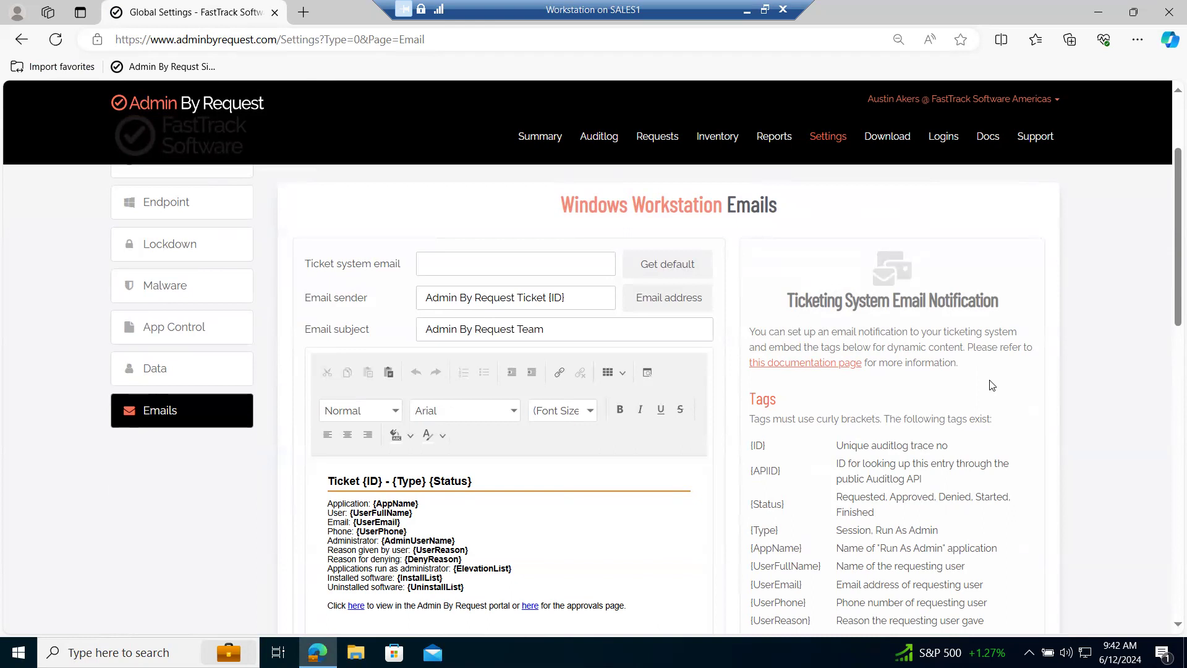
# Step: Look over the endpoint software documentation topics, and open the Windows workstation sub settings list to review its entries
pyautogui.click(988, 138)
pyautogui.moveTo(1029, 350)
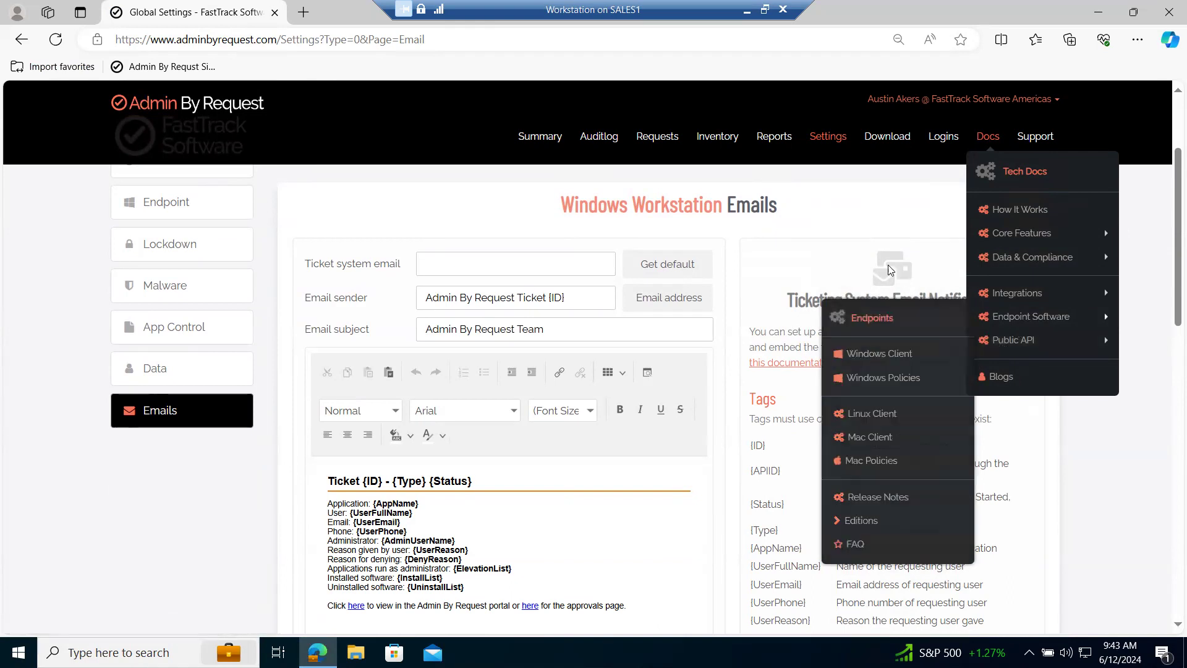
pyautogui.moveTo(824, 150)
pyautogui.moveTo(872, 245)
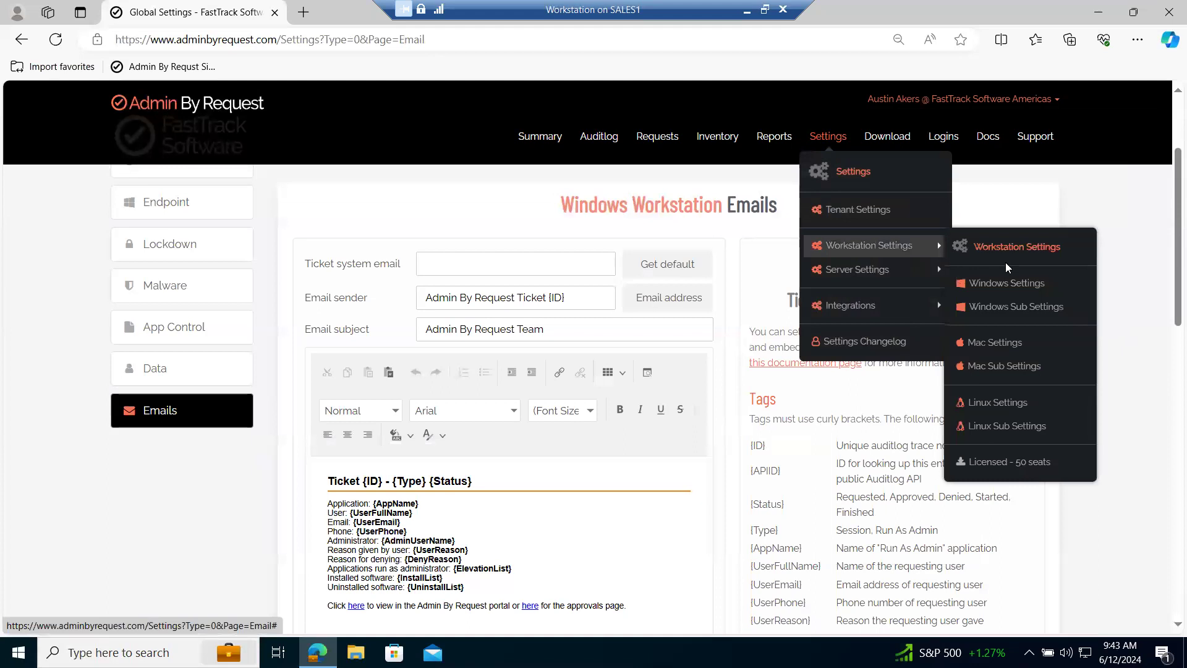
pyautogui.click(1019, 307)
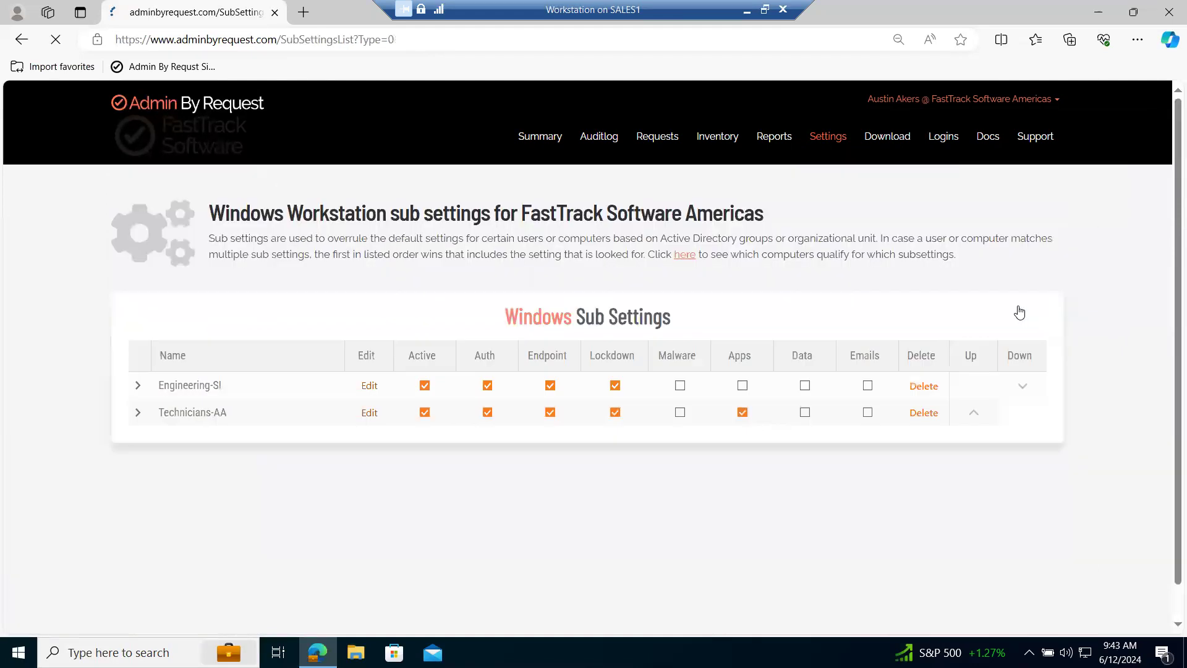
pyautogui.scroll(-1, 68, 442)
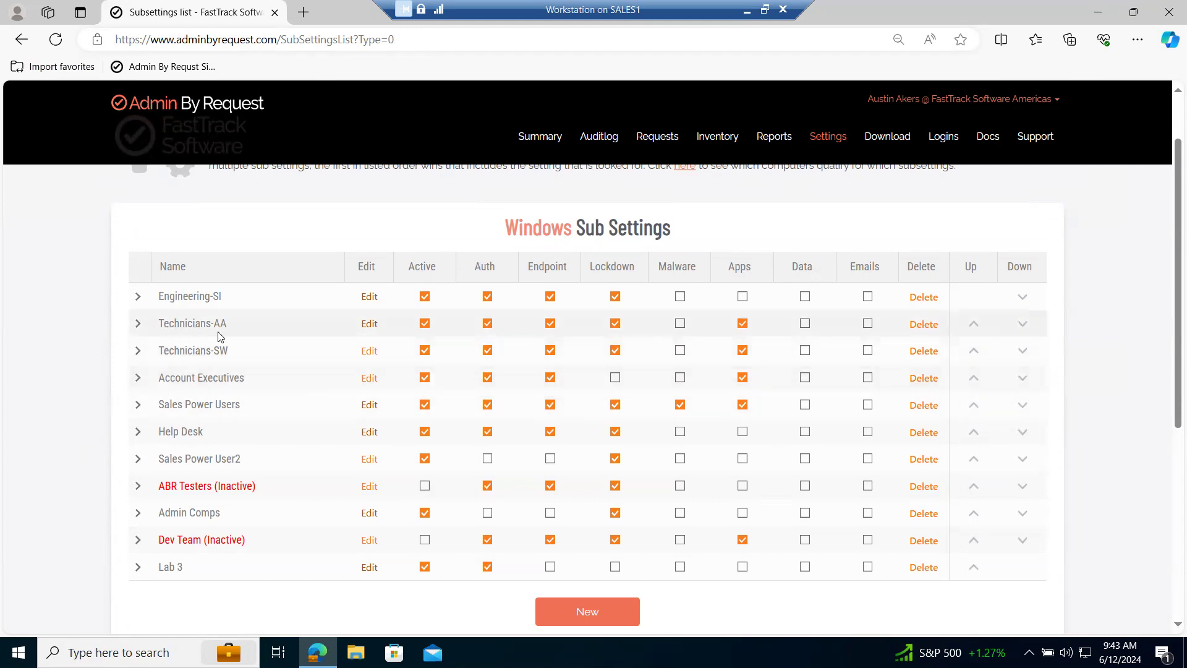
# Step: Open the Technicians-AA sub settings for editing and review the user and computer scope fields
pyautogui.click(367, 329)
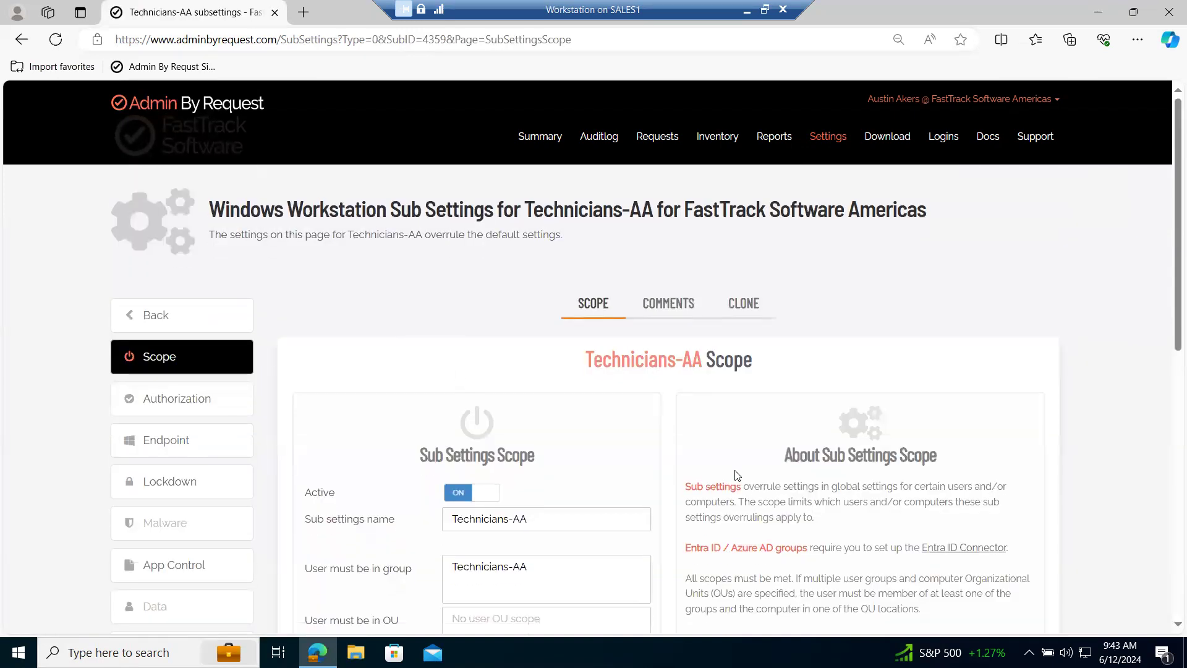
pyautogui.scroll(-1, 735, 472)
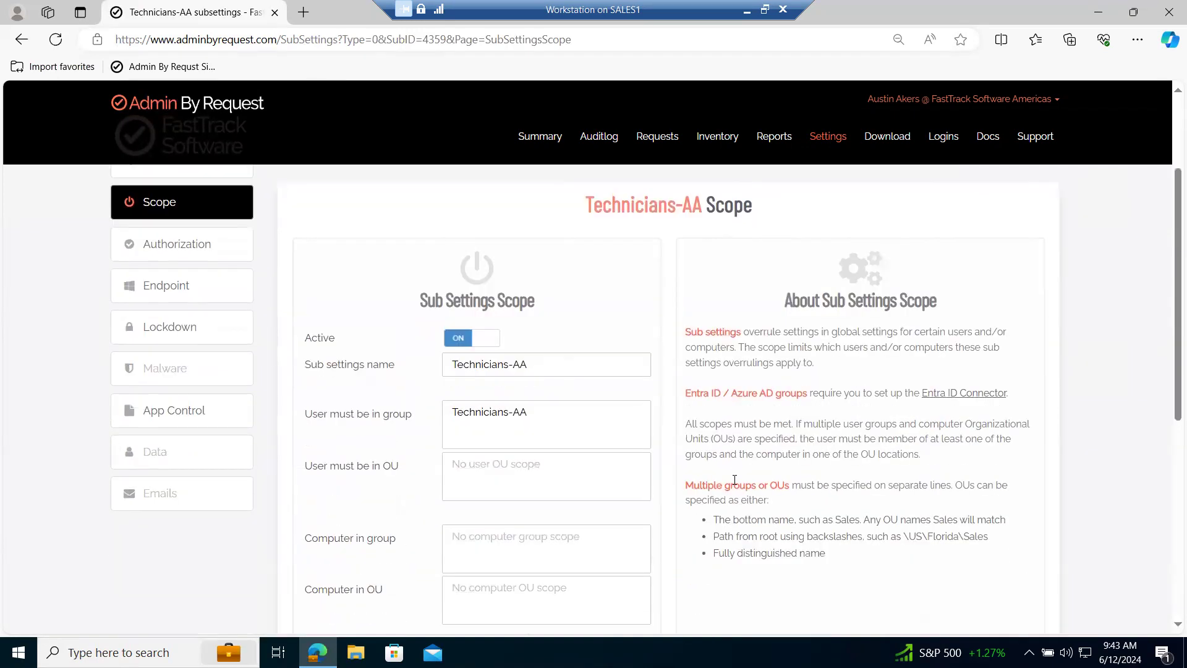
pyautogui.scroll(-1, 734, 476)
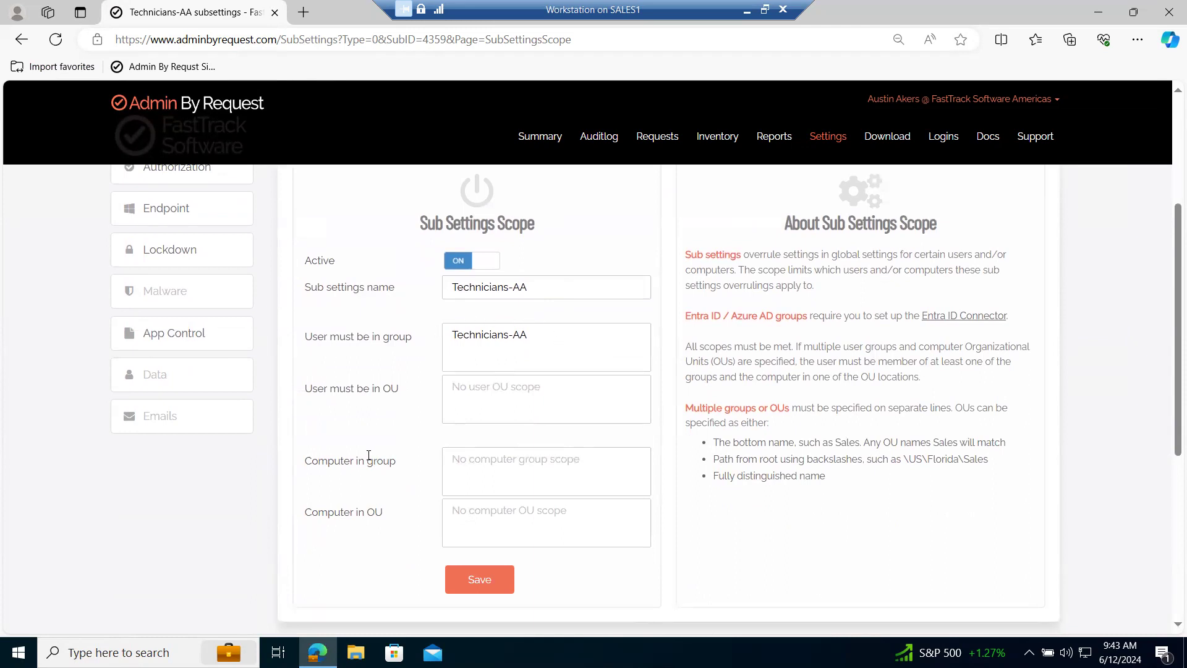
pyautogui.scroll(1, 353, 474)
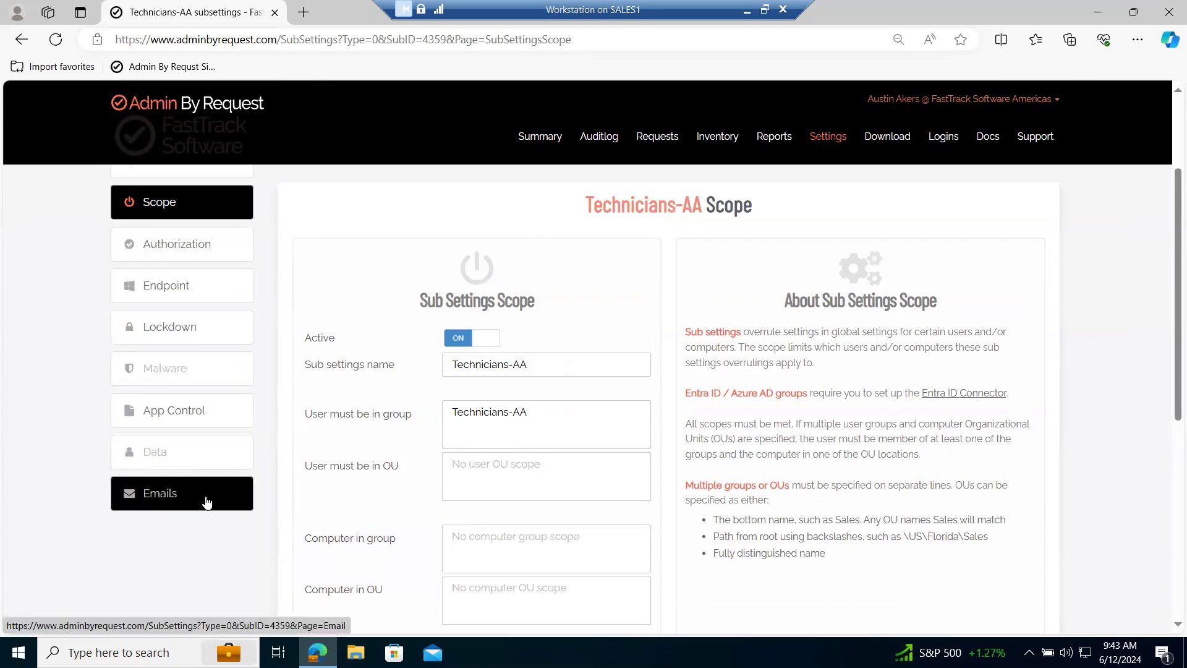
# Step: Examine the Technicians-AA authorization settings, including the global overrule, Run As Admin and Admin Session options
pyautogui.click(216, 255)
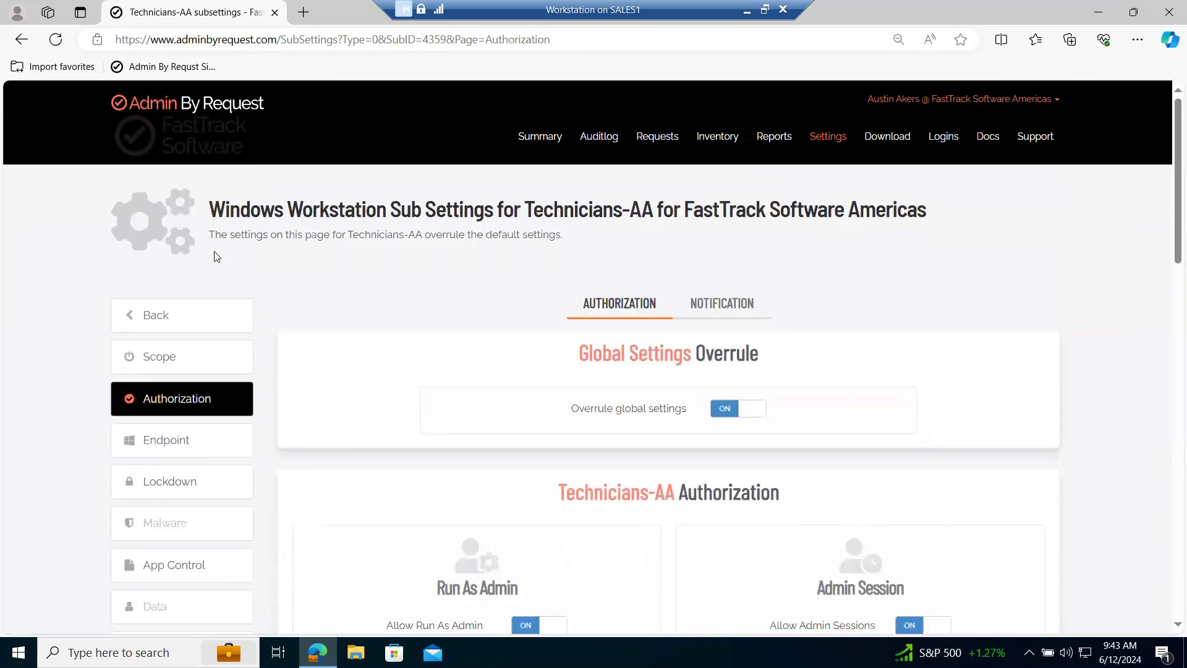
pyautogui.scroll(-3, 1067, 527)
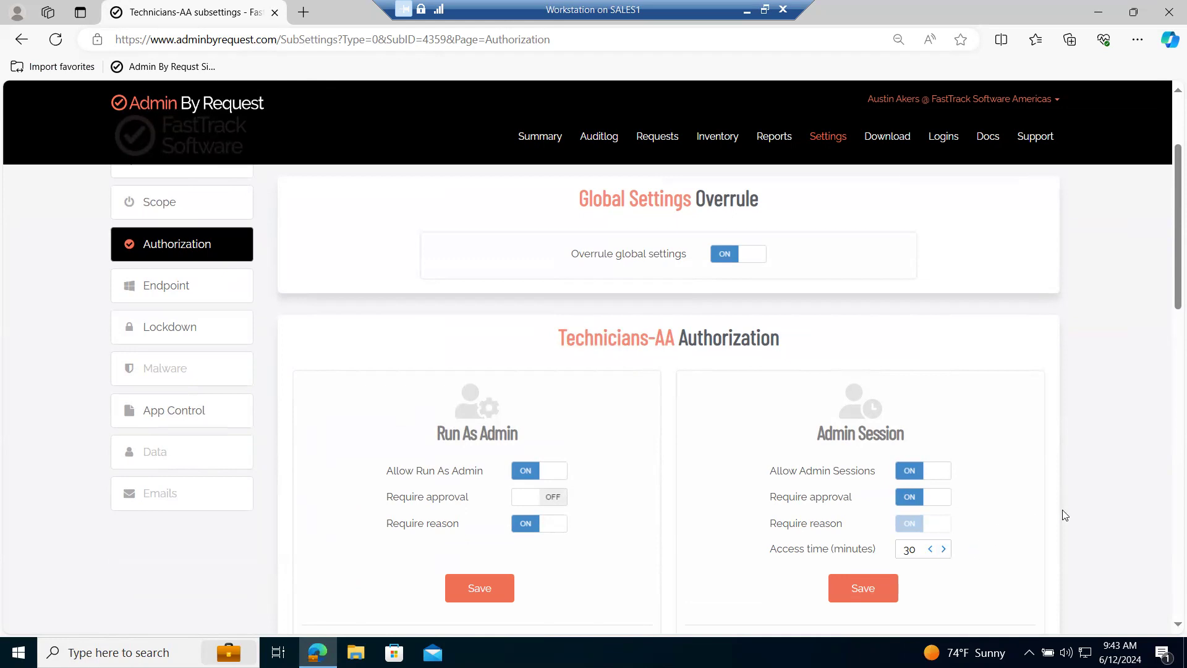
pyautogui.scroll(3, 1064, 516)
# Step: Open the audit log and inspect the latest Adobe Self Extractor entry, expanding its programs executed with elevated privileges
pyautogui.click(598, 136)
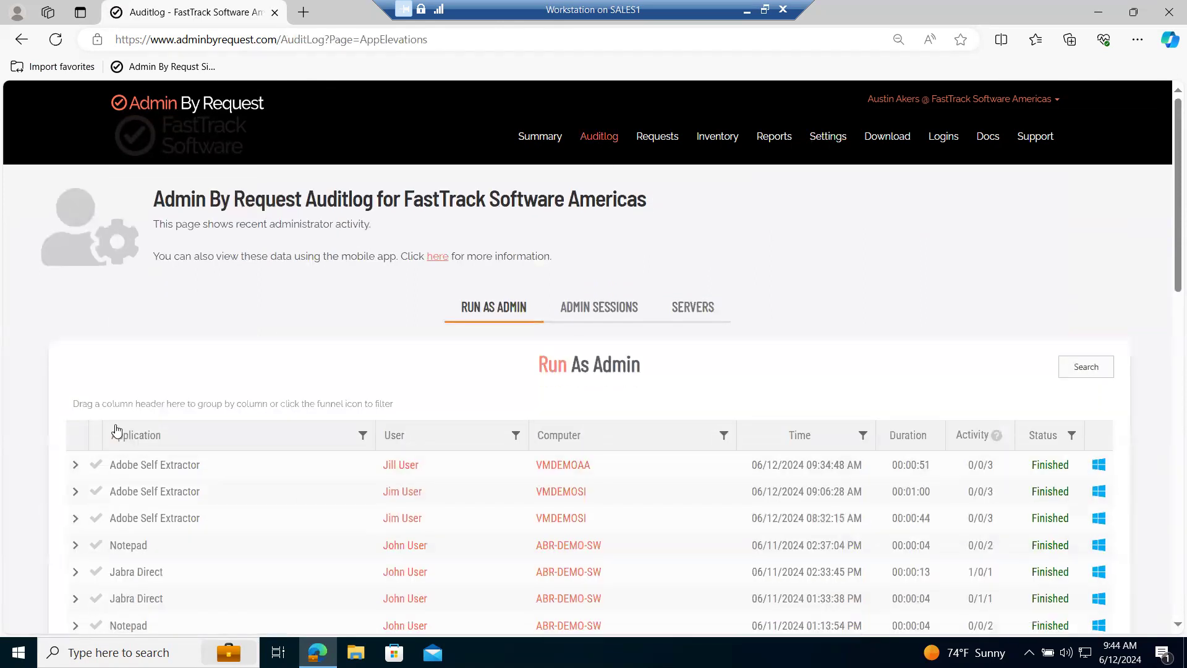
pyautogui.scroll(-1, 117, 430)
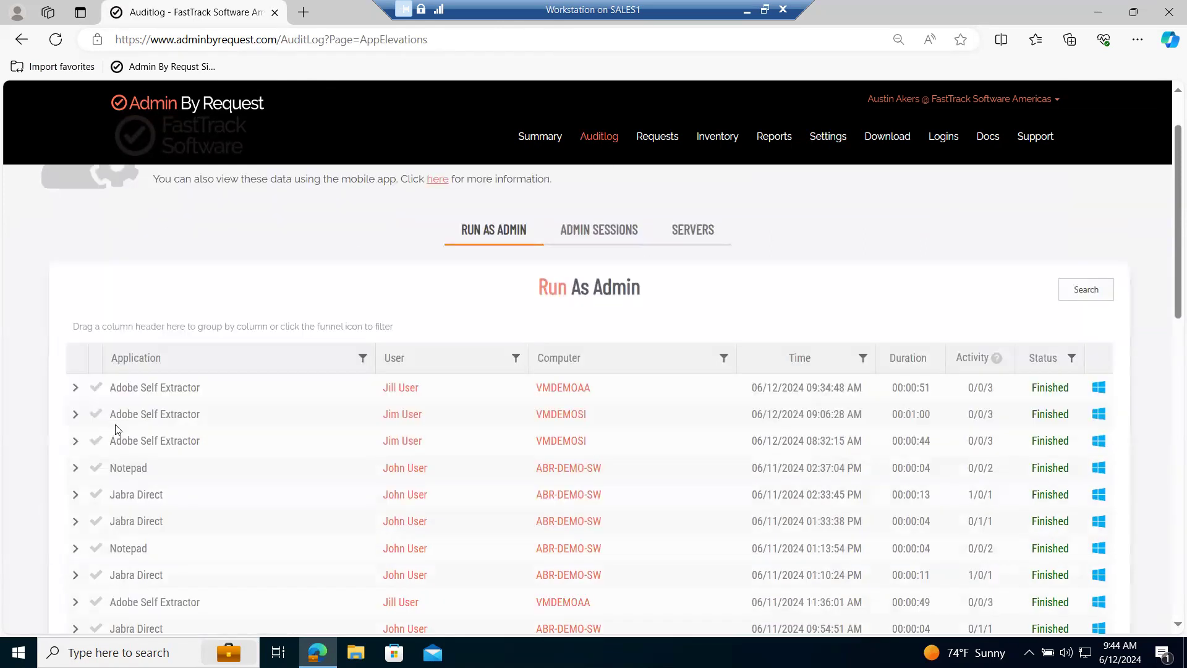
pyautogui.click(74, 390)
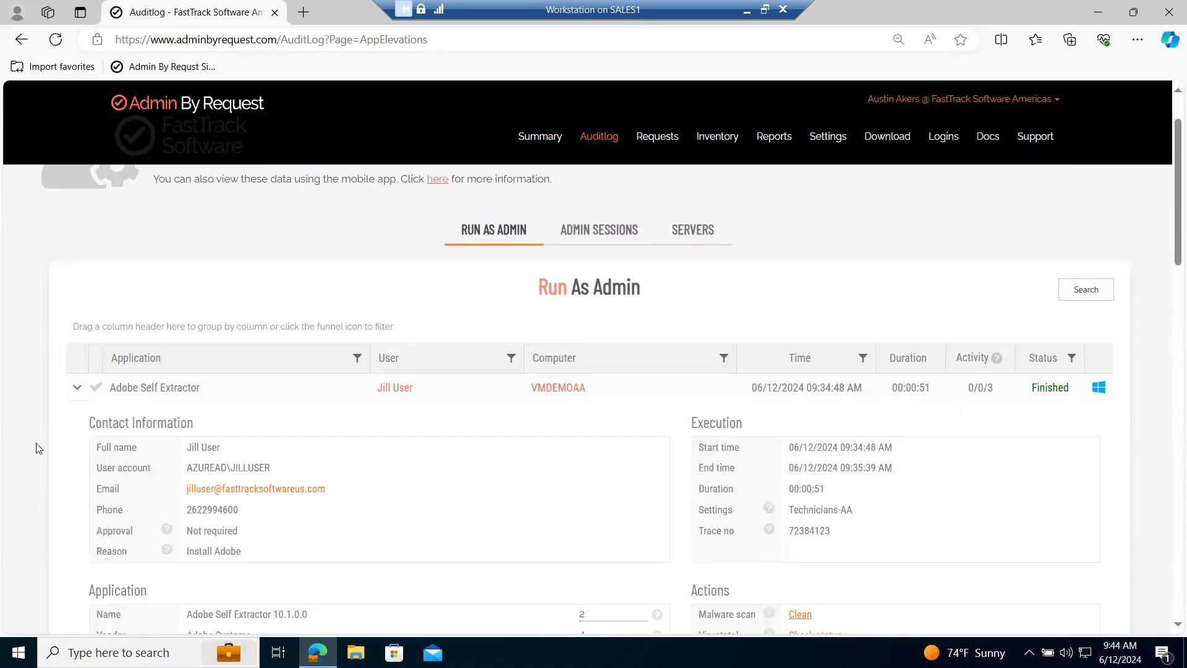
pyautogui.scroll(-2, 37, 448)
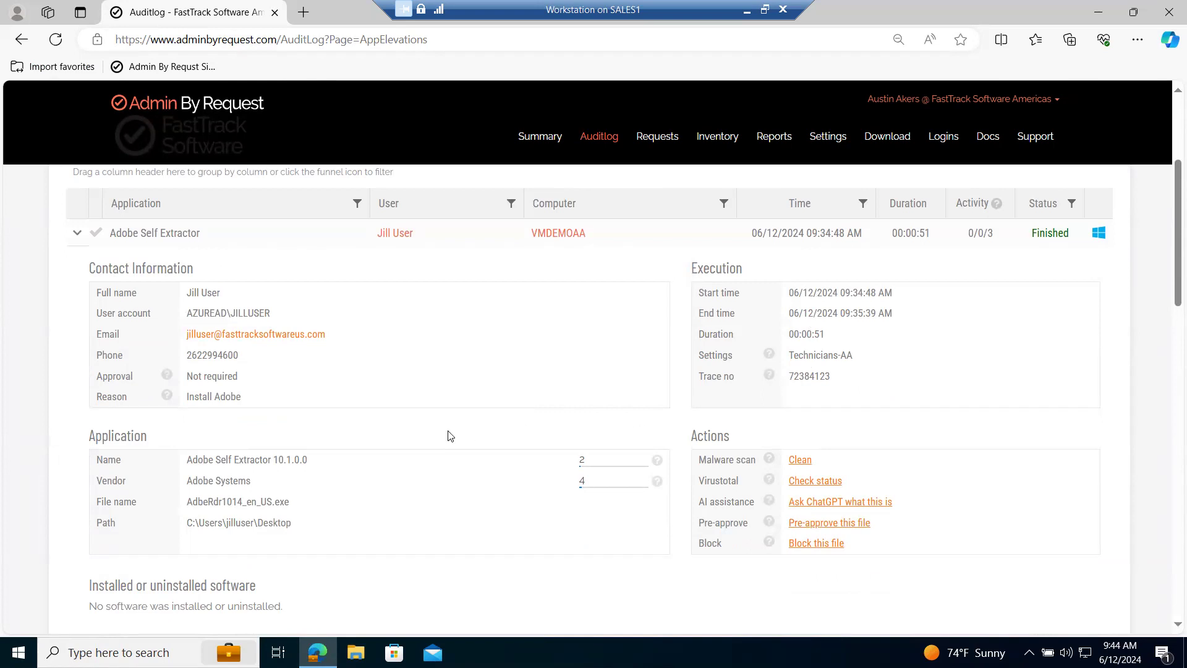
pyautogui.scroll(-1, 429, 436)
pyautogui.scroll(-1, 408, 460)
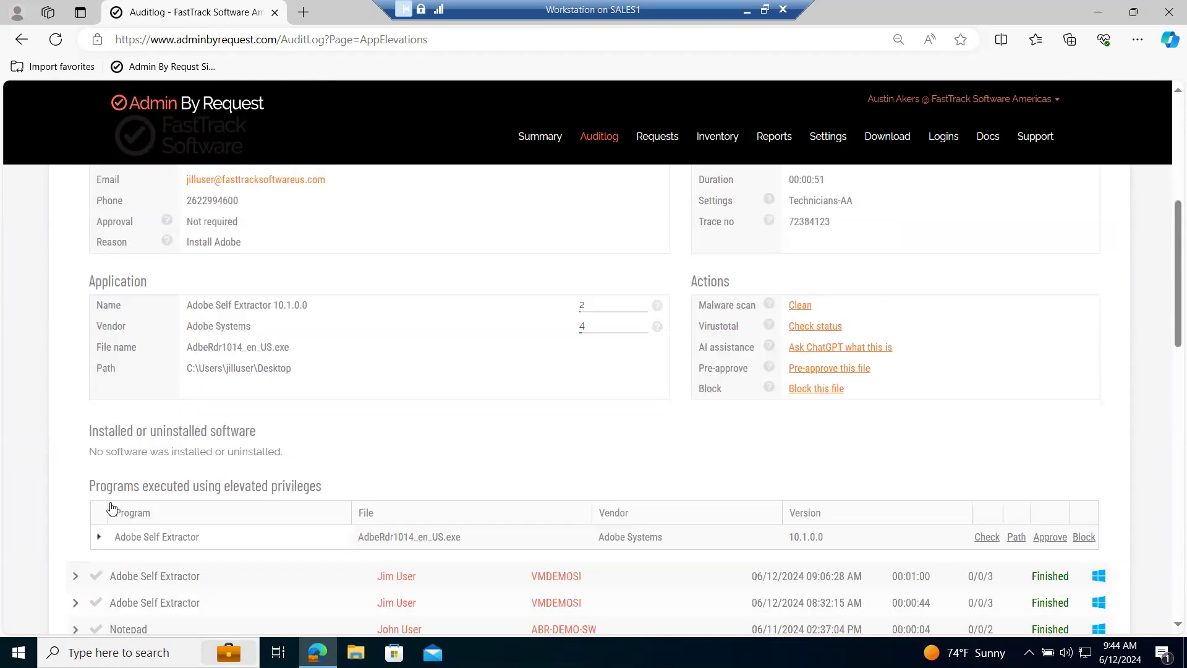
pyautogui.click(98, 537)
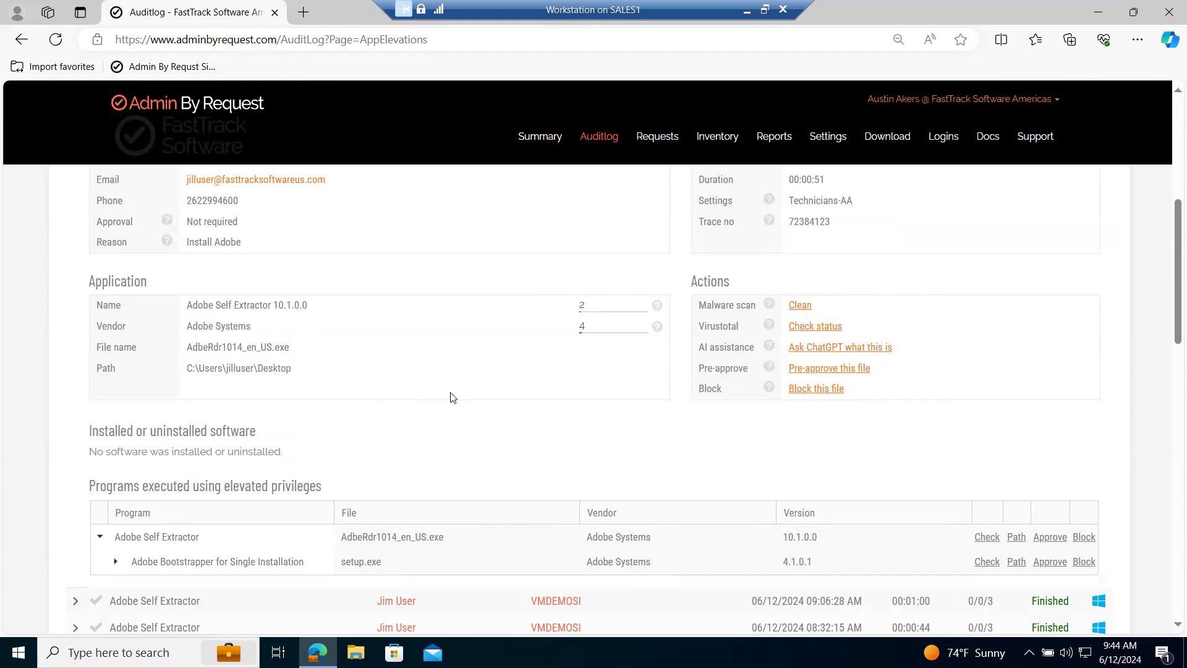
# Step: Start a pre-approval for the Adobe Self Extractor file from its log entry and set protection to File must match digital certificate
pyautogui.click(853, 368)
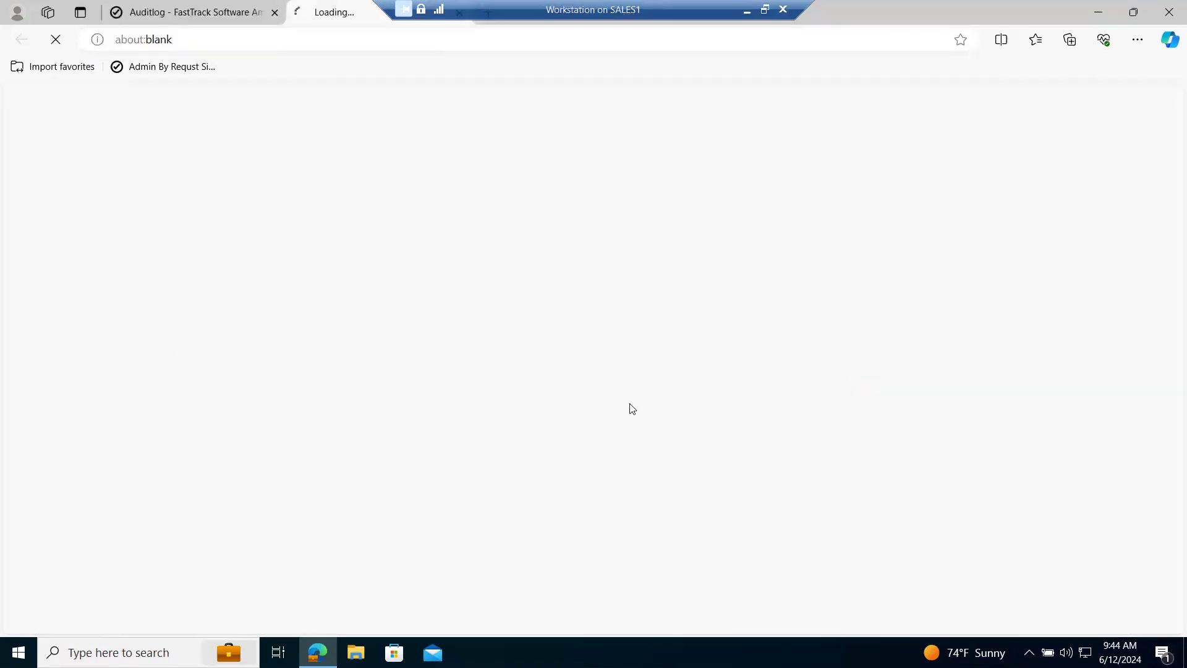
pyautogui.scroll(-3, 727, 410)
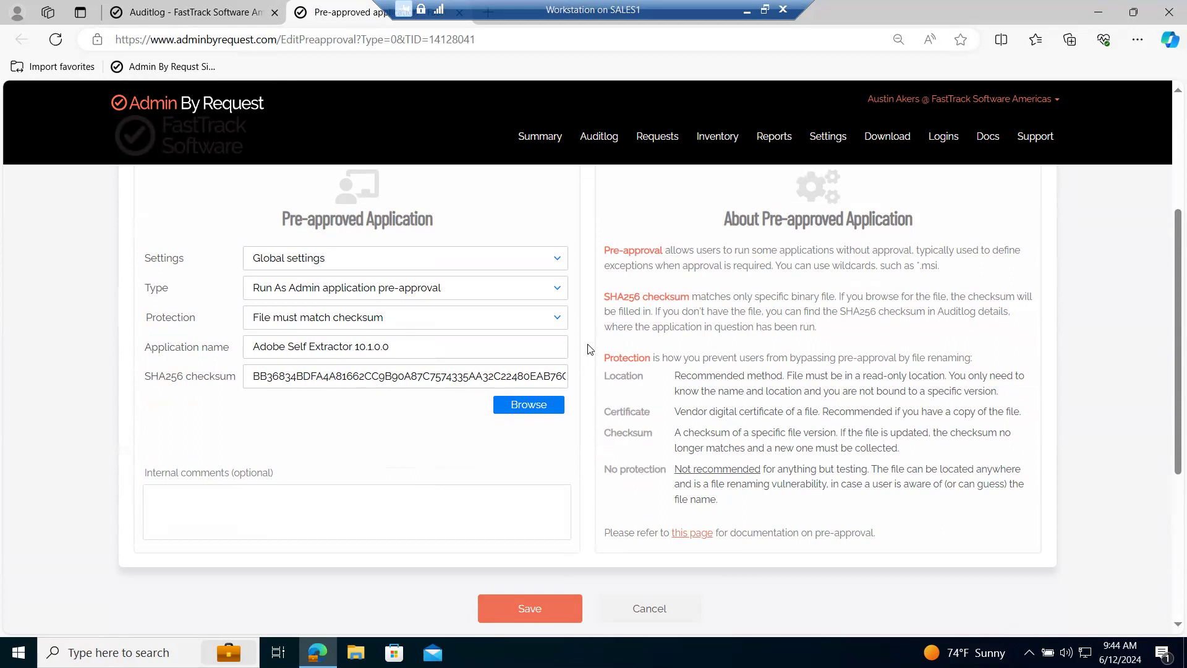
pyautogui.click(560, 325)
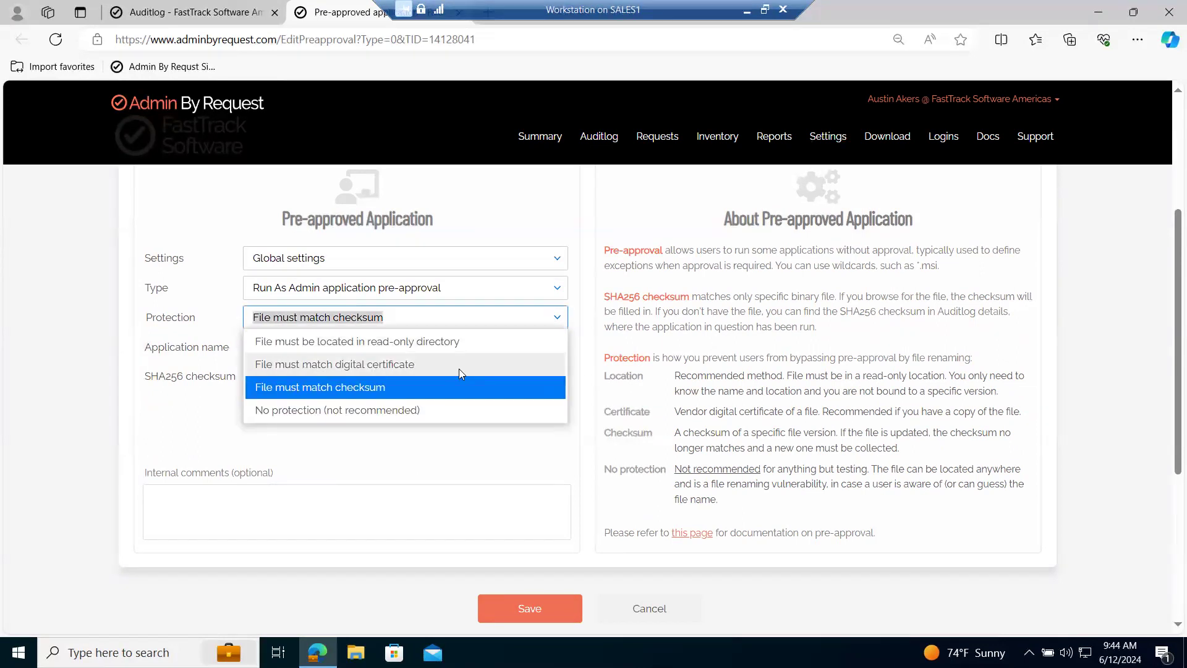
pyautogui.click(459, 369)
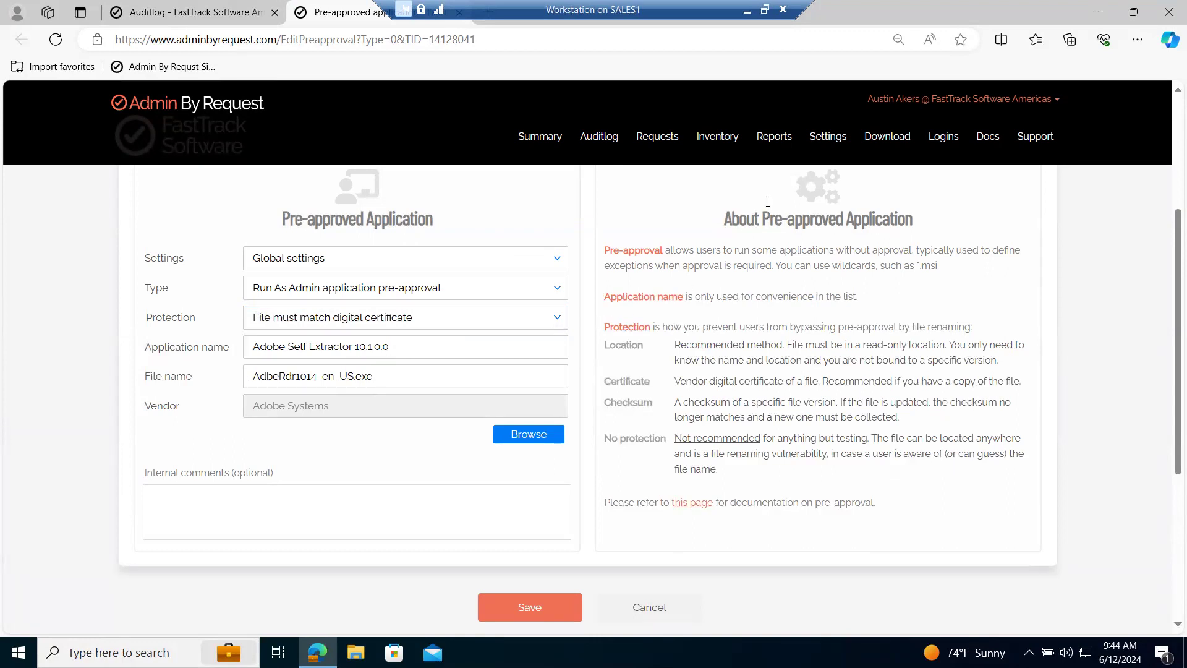
# Step: Open the computer inventory and review the full list of computers
pyautogui.click(776, 150)
pyautogui.moveTo(802, 298)
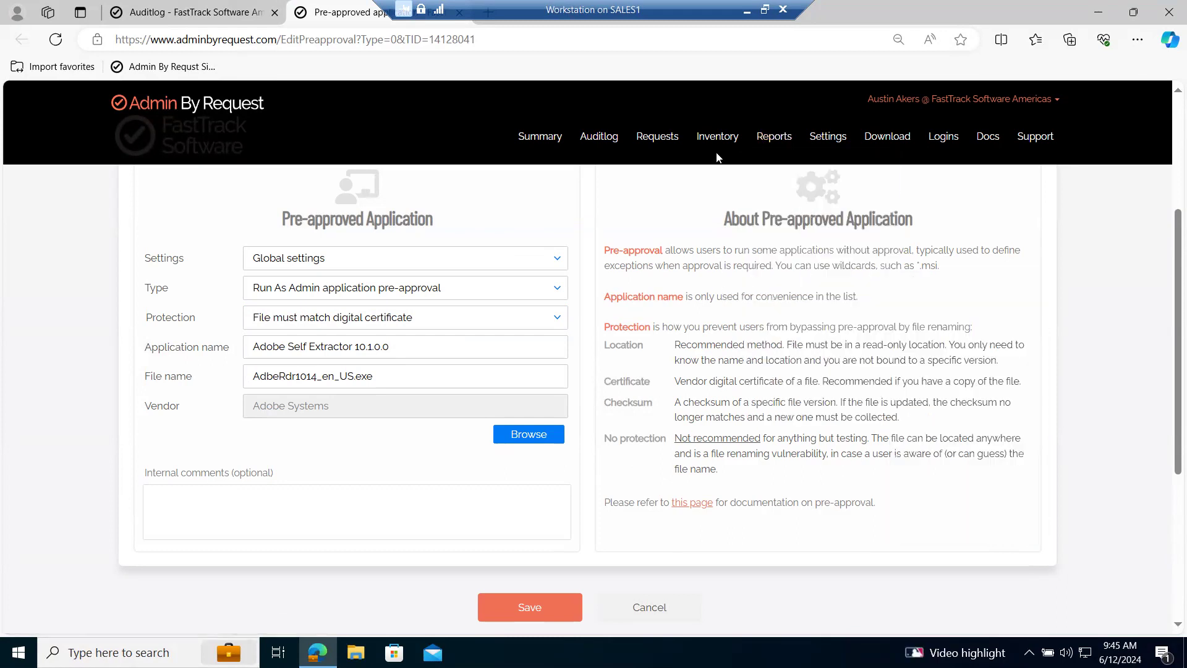
pyautogui.click(717, 138)
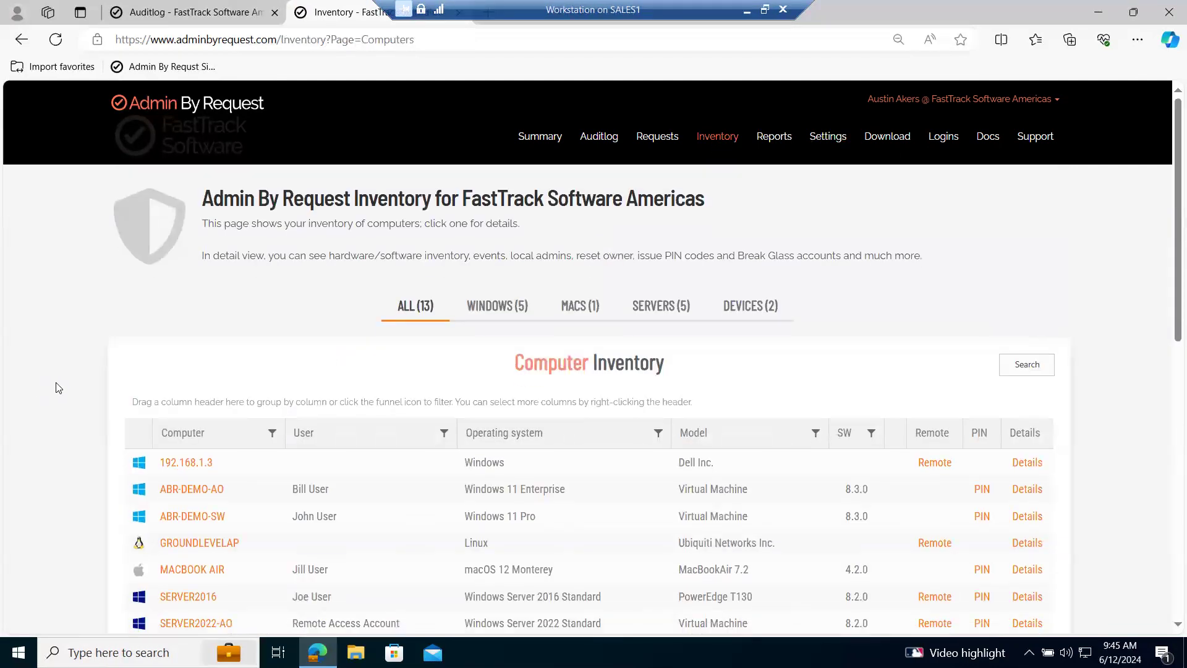
pyautogui.scroll(-3, 58, 387)
pyautogui.scroll(-1, 58, 388)
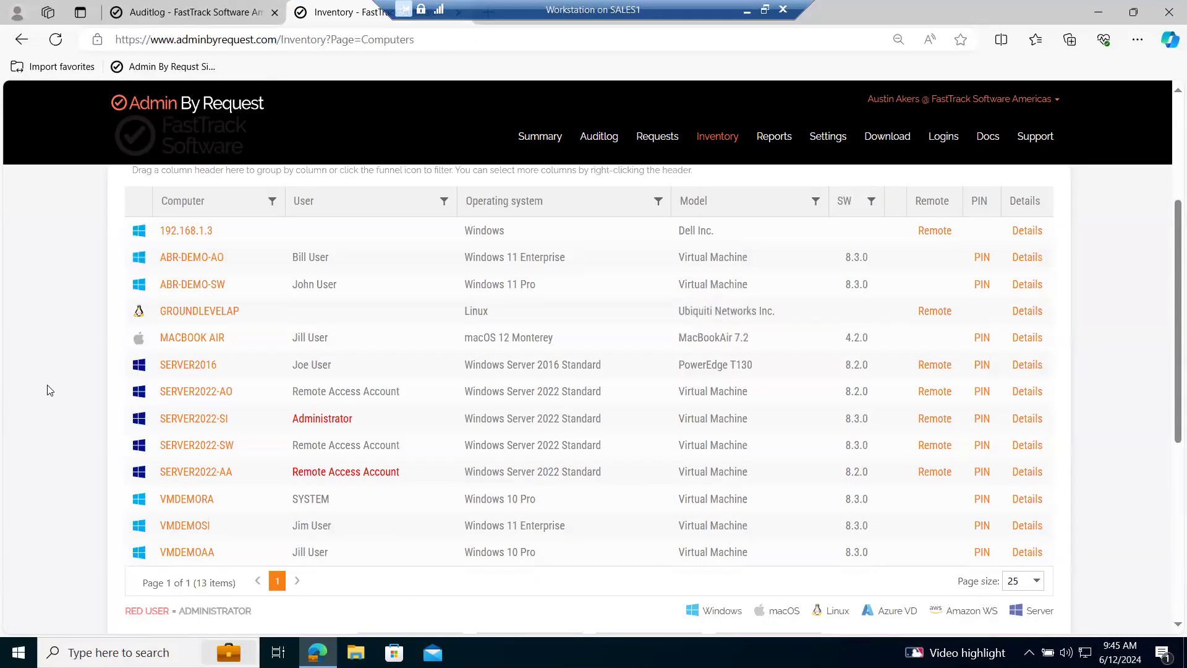
# Step: Open the details of computer VMDEMOAA and review its hardware and software inventory
pyautogui.click(199, 559)
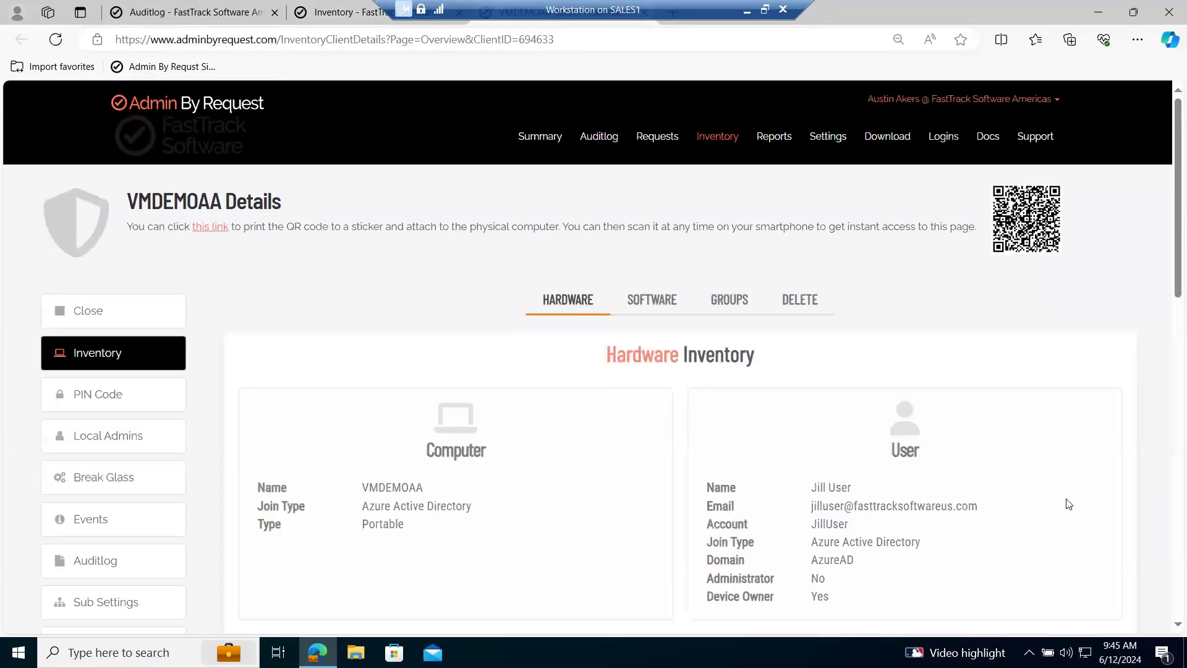
pyautogui.scroll(-3, 1069, 504)
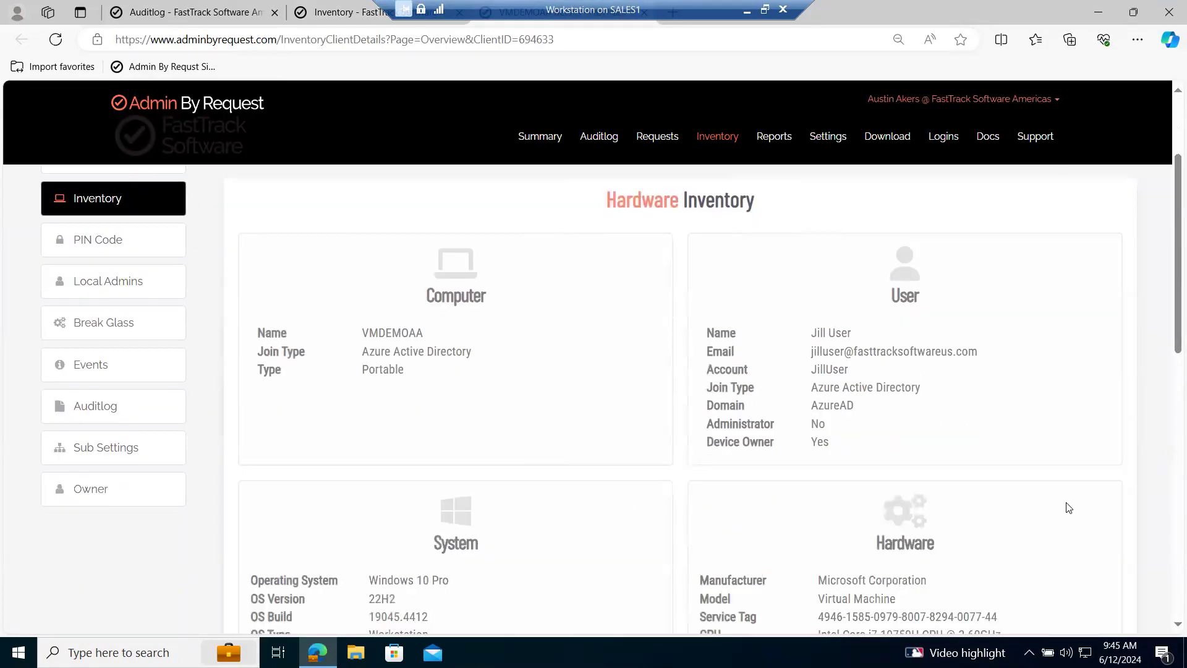
pyautogui.scroll(-4, 1066, 510)
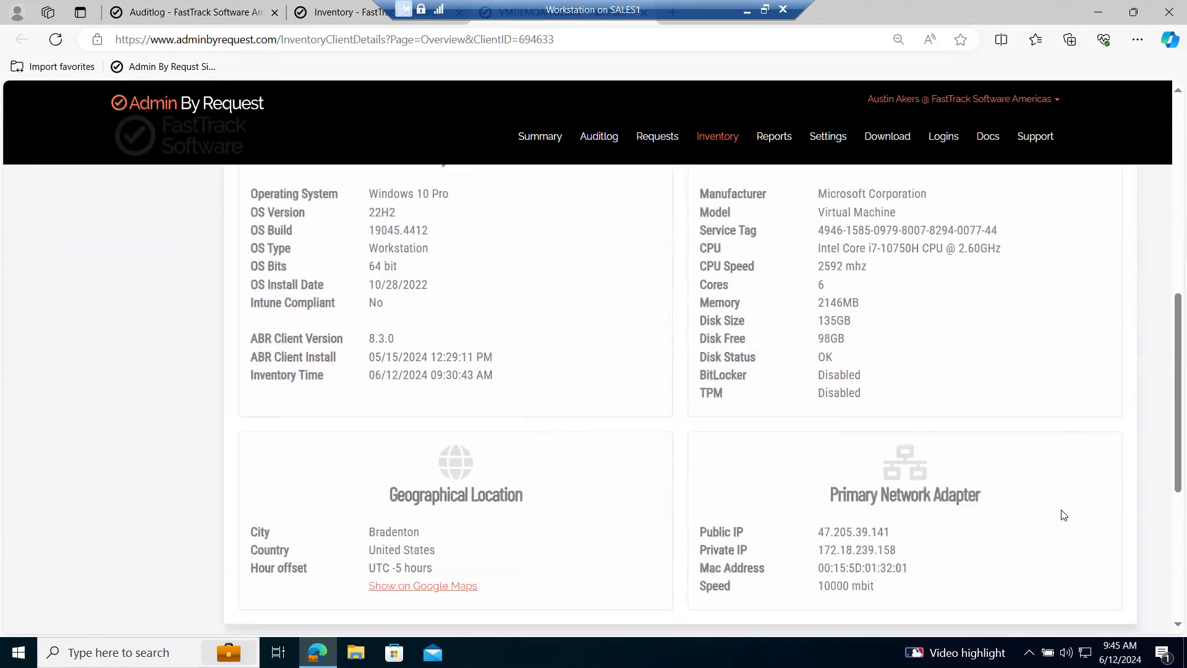
pyautogui.scroll(5, 1064, 513)
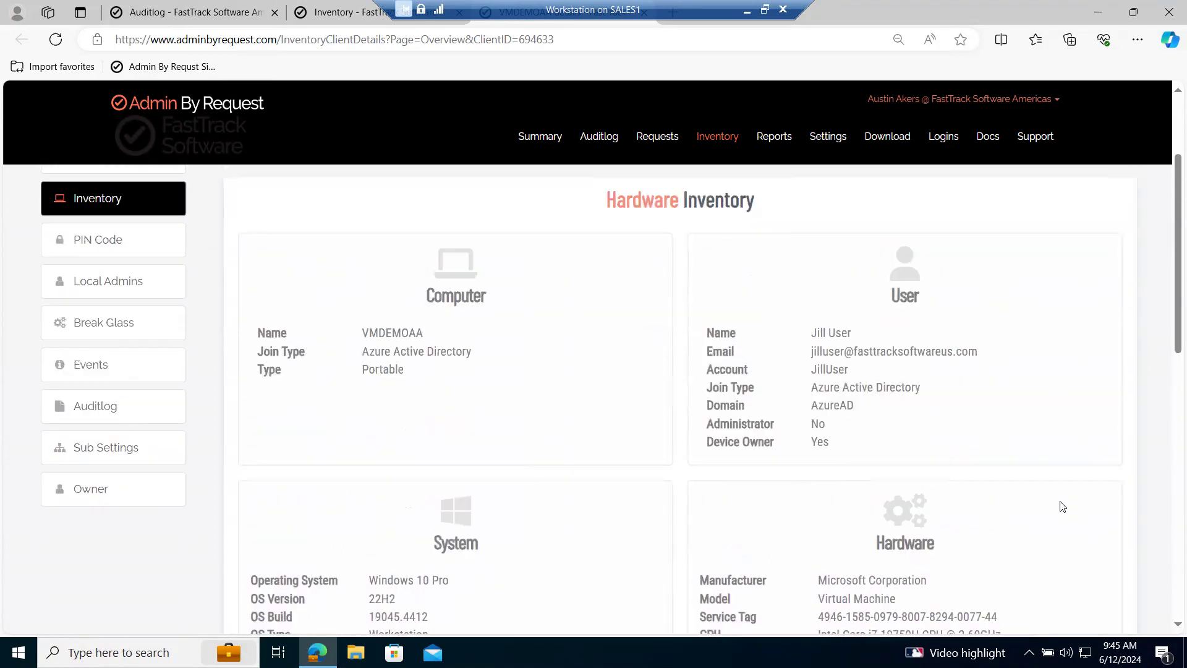
pyautogui.scroll(1, 1062, 506)
pyautogui.click(649, 229)
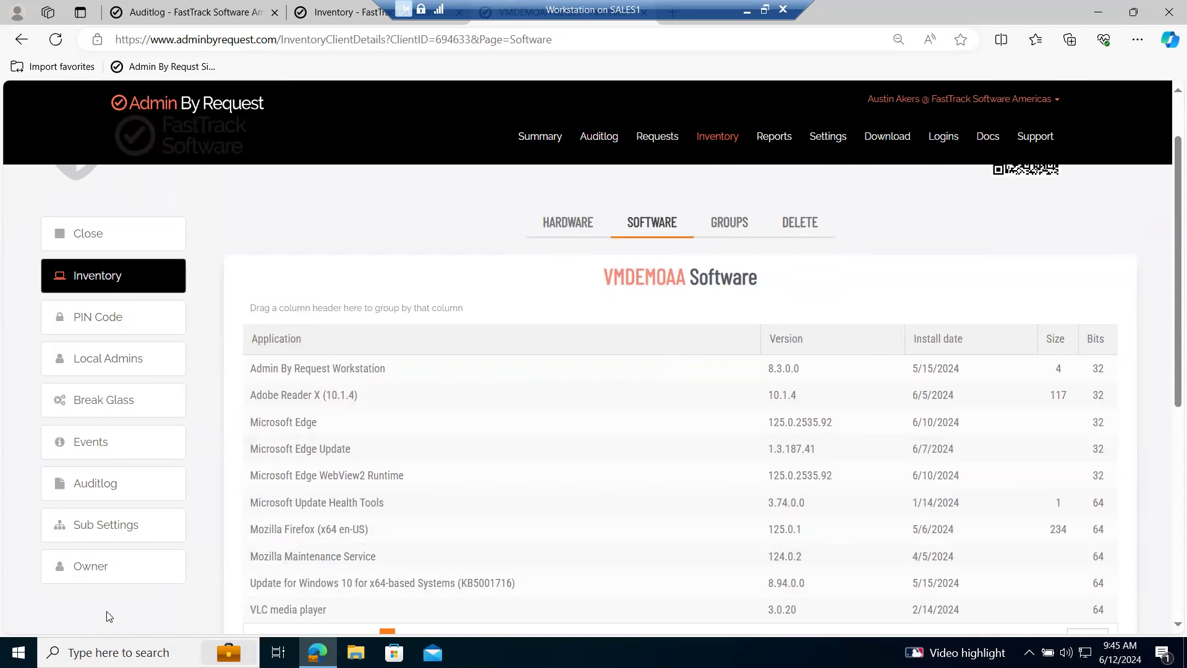
# Step: Generate a Break Glass account for VMDEMOAA with a 15 minutes expiry and clear the account again
pyautogui.click(121, 413)
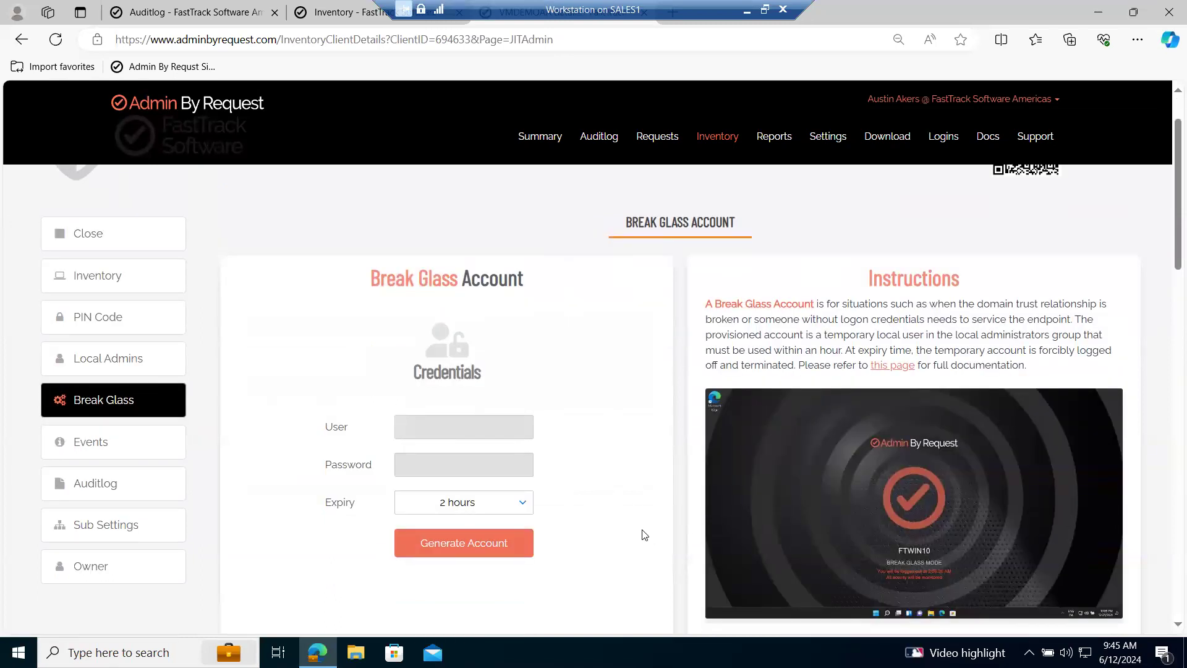
pyautogui.scroll(-1, 643, 535)
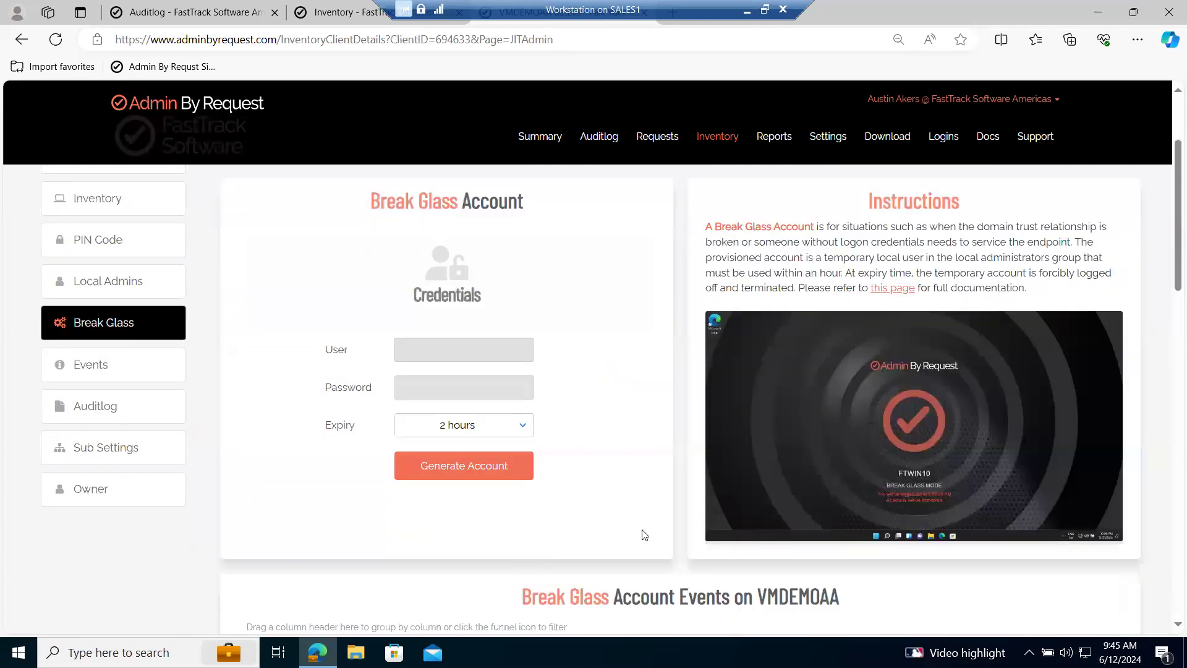
pyautogui.click(523, 426)
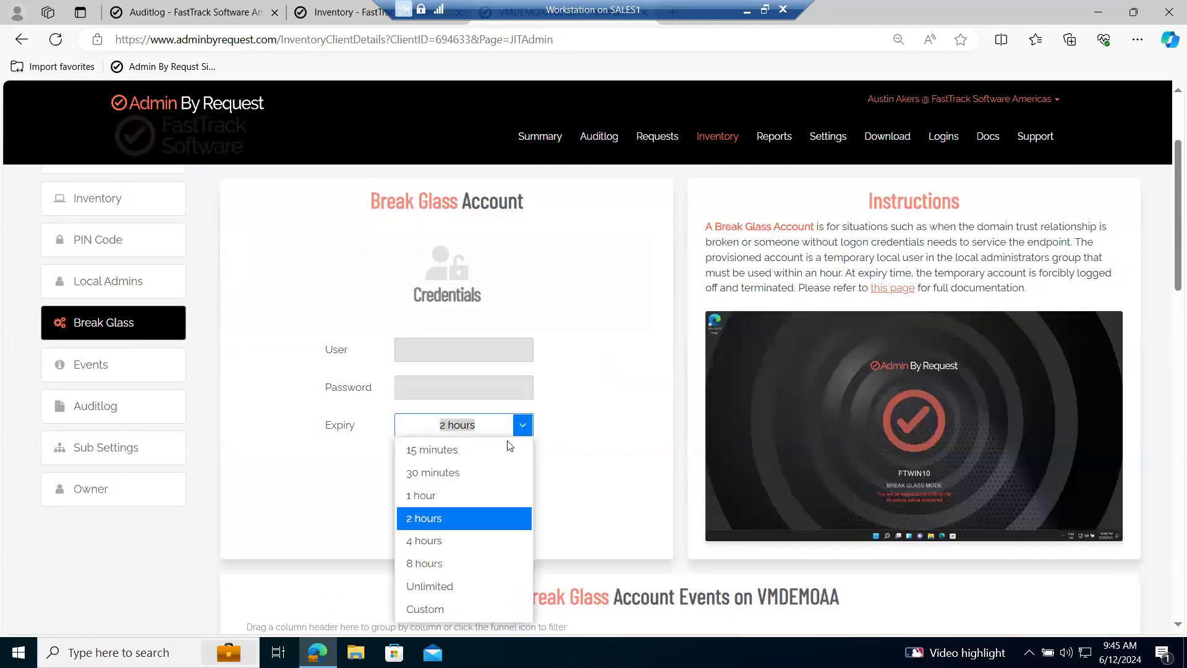
pyautogui.click(439, 450)
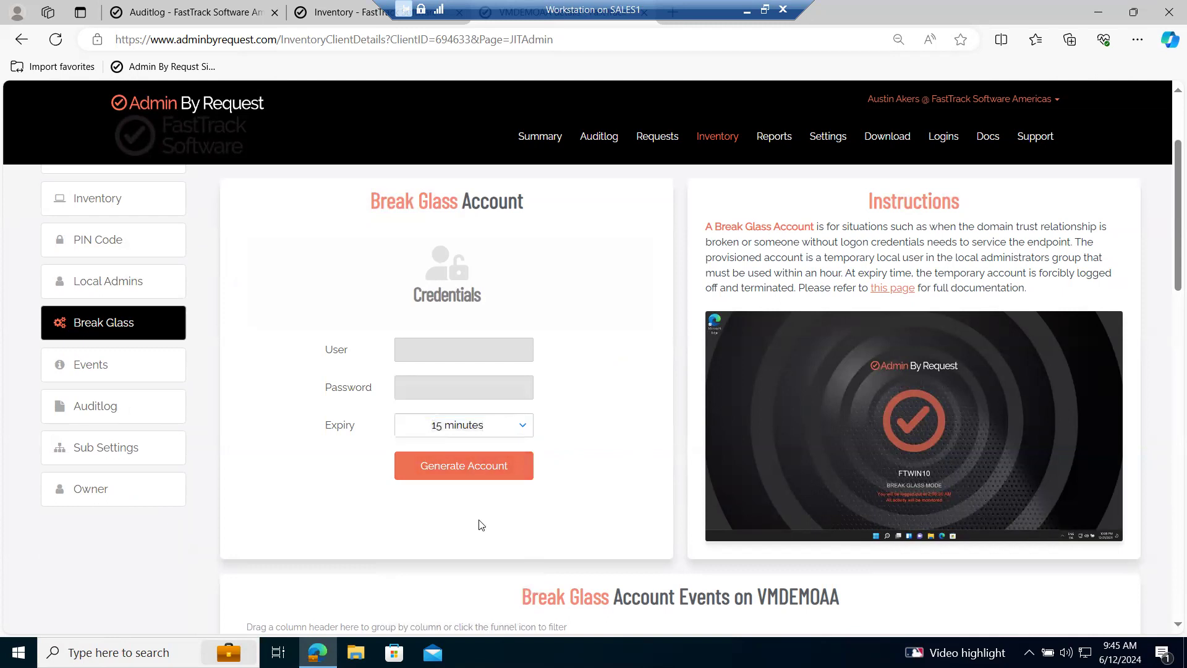
pyautogui.click(494, 471)
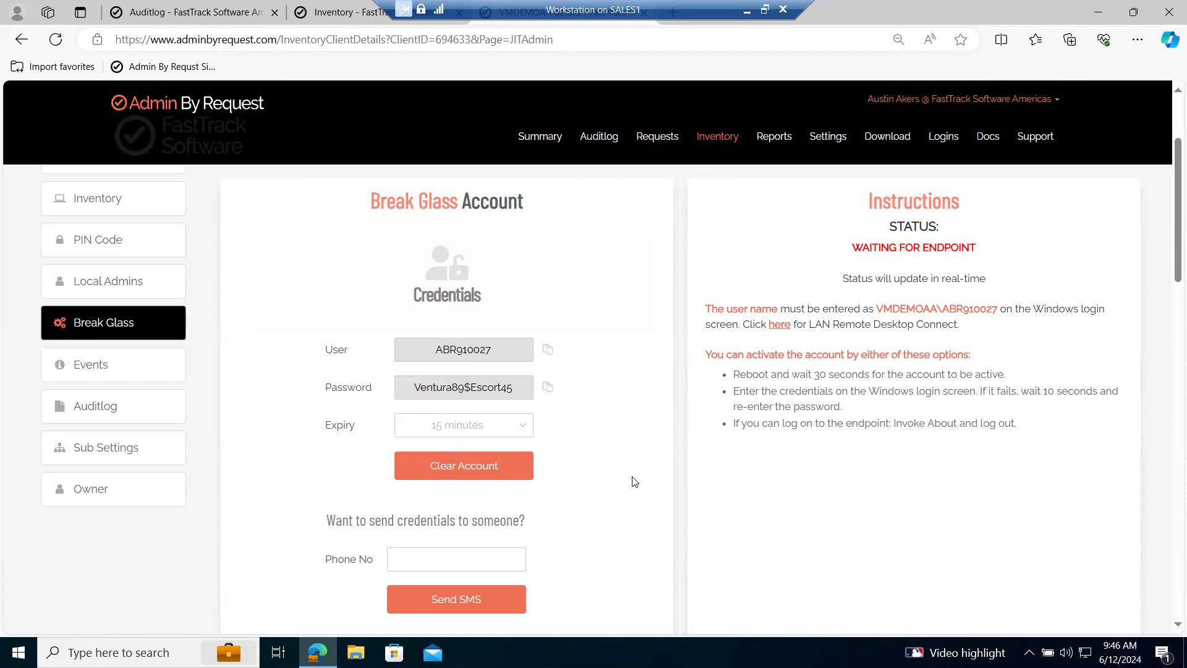
pyautogui.click(496, 473)
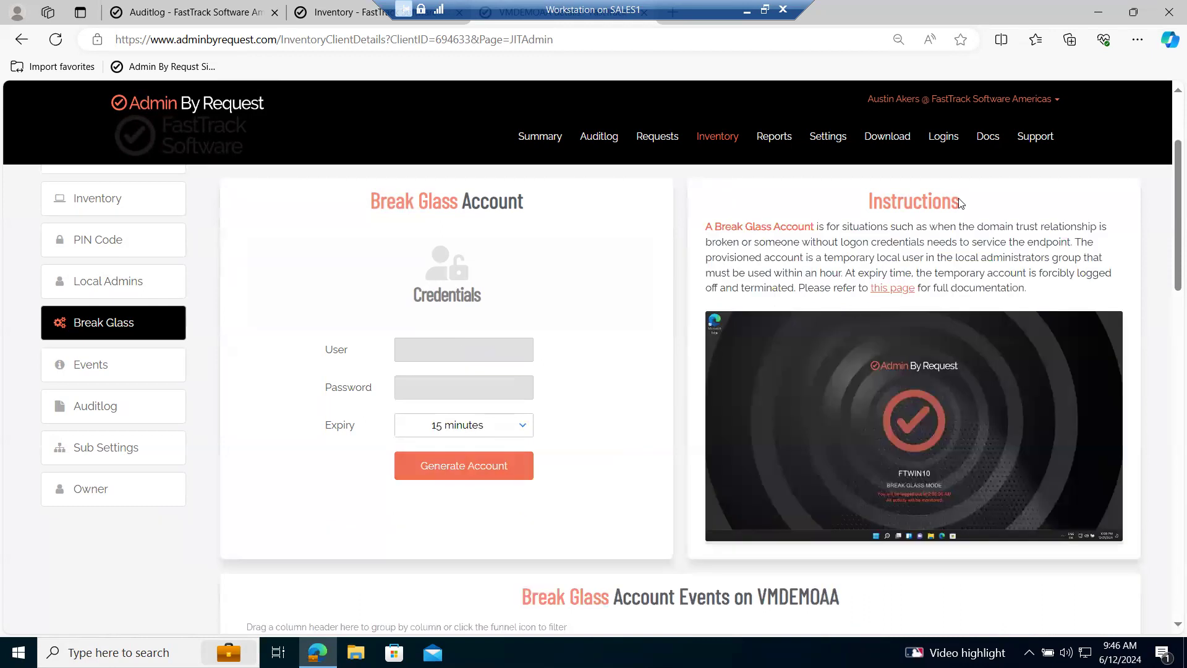
# Step: Open the Trust Center from the Data & Compliance documentation and view its Compliance Pack section
pyautogui.moveTo(987, 137)
pyautogui.moveTo(1026, 257)
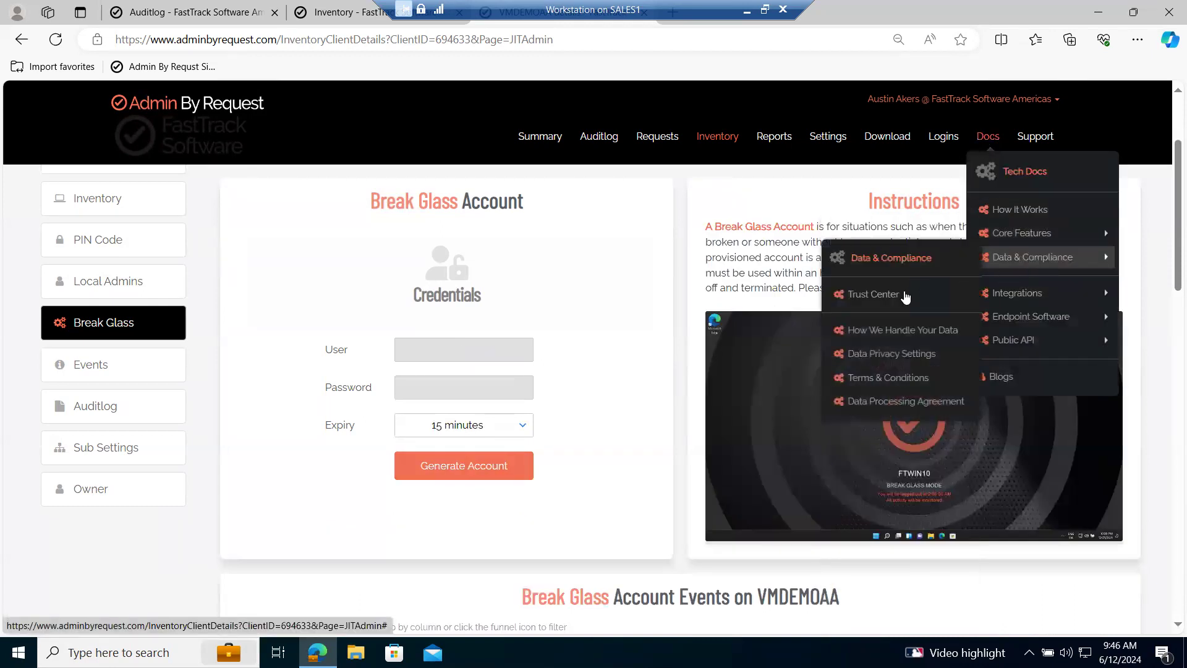
pyautogui.click(898, 303)
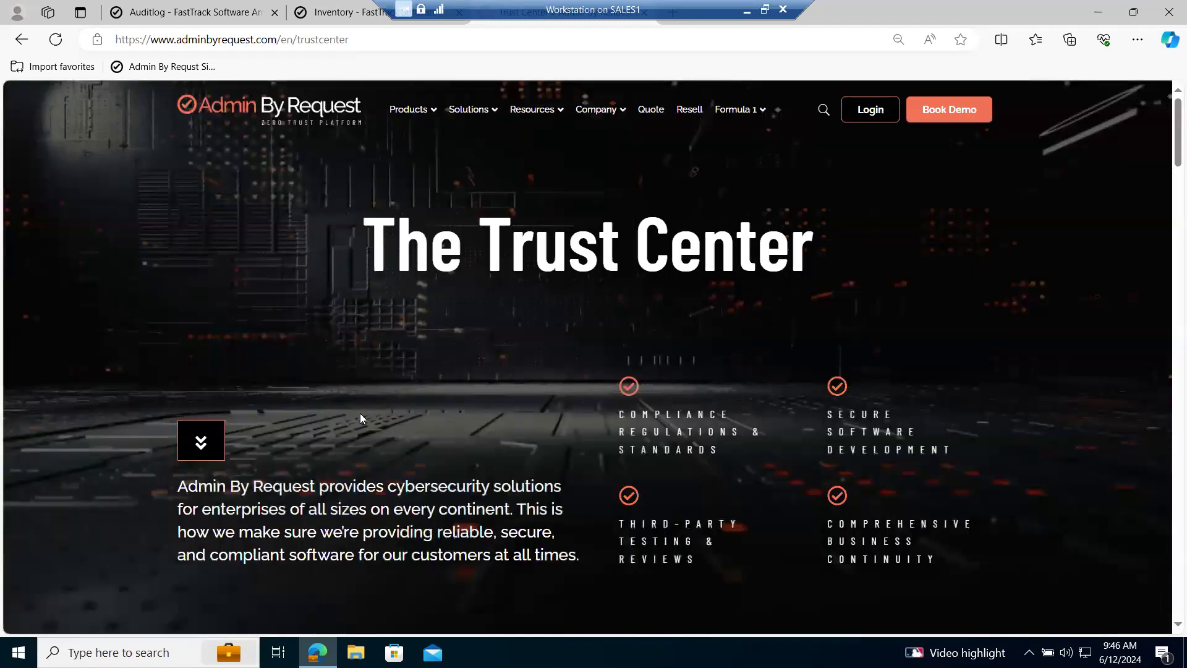
pyautogui.scroll(-6, 360, 416)
pyautogui.scroll(-5, 352, 415)
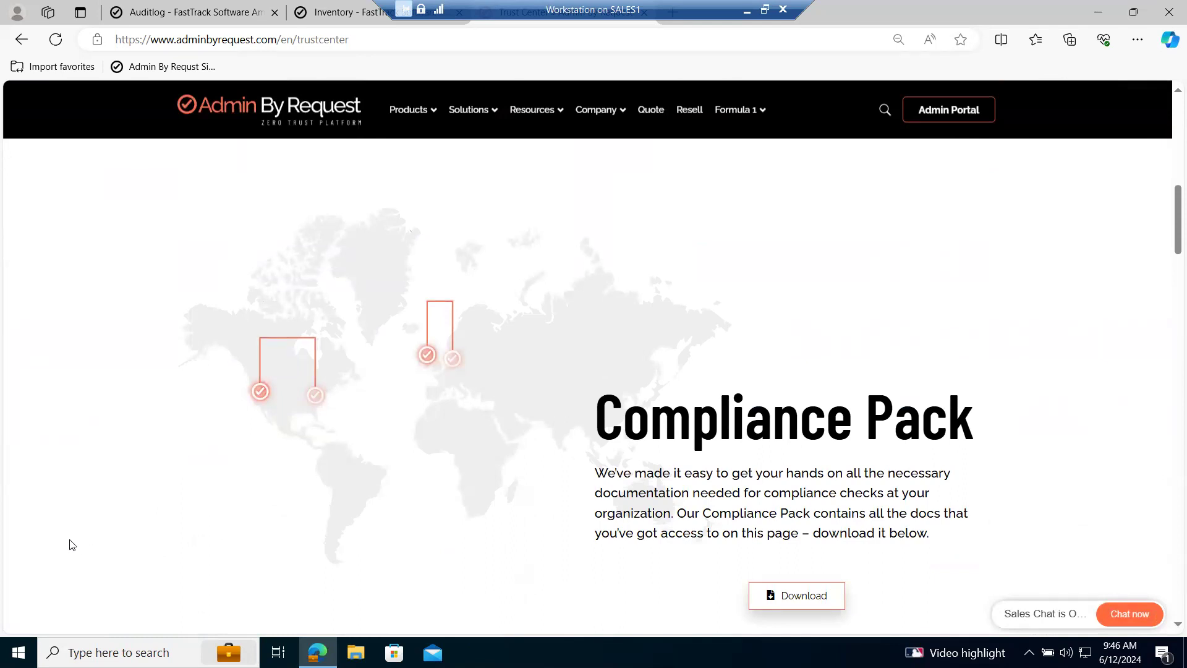
# Step: Review the Public Documents and Protected Documents lists in the Trust Center
pyautogui.scroll(-9, 72, 544)
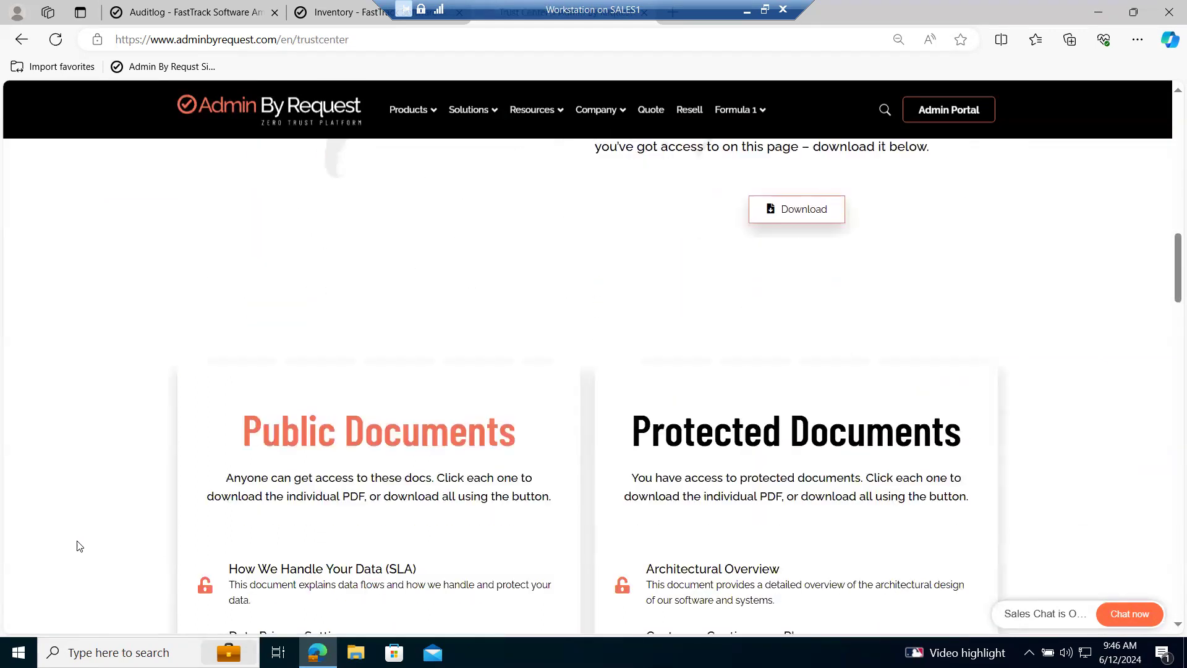
pyautogui.scroll(-1, 114, 549)
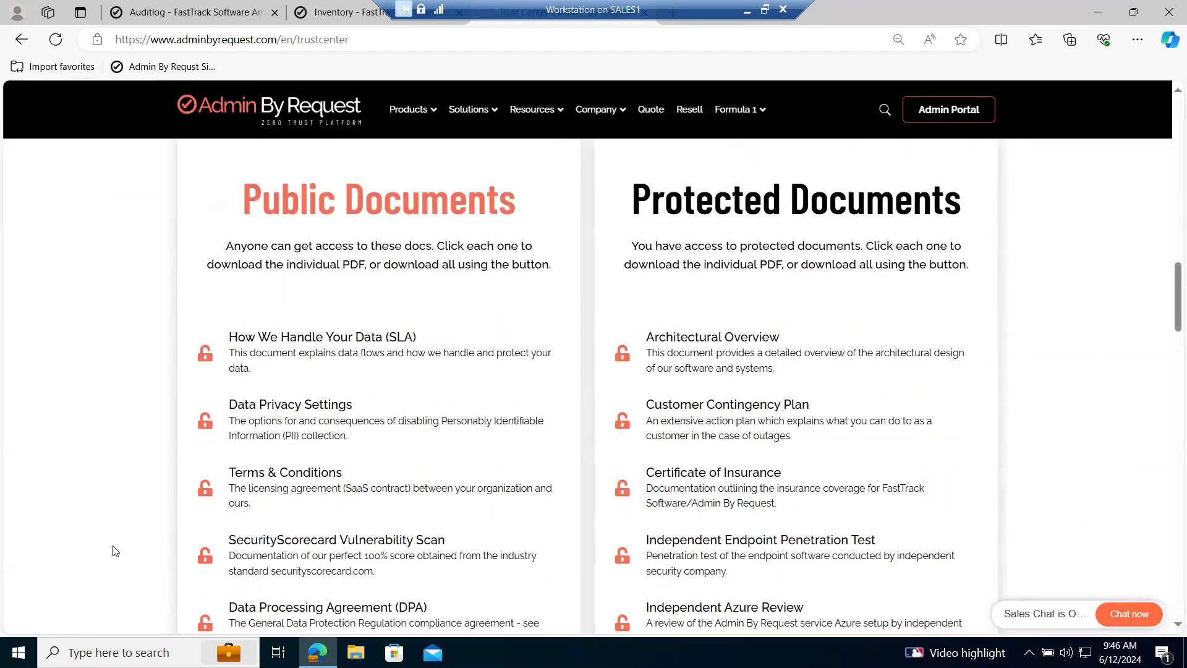
pyautogui.scroll(-1, 113, 552)
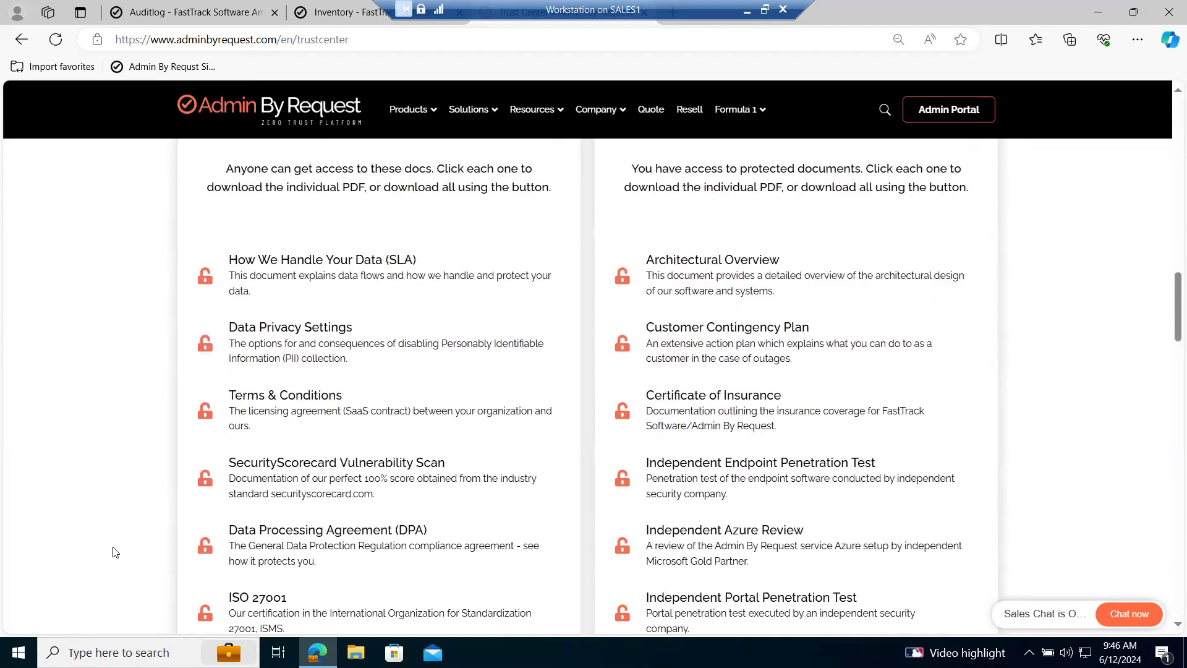
pyautogui.scroll(-1, 114, 552)
pyautogui.scroll(-1, 114, 552)
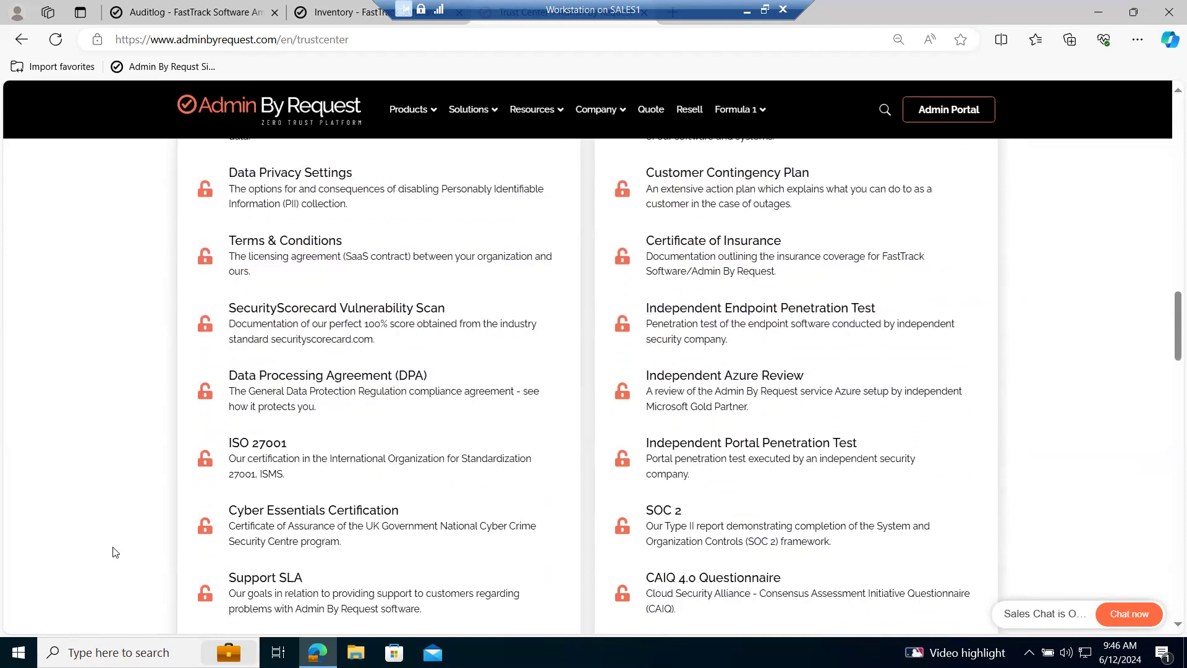
pyautogui.scroll(-1, 114, 552)
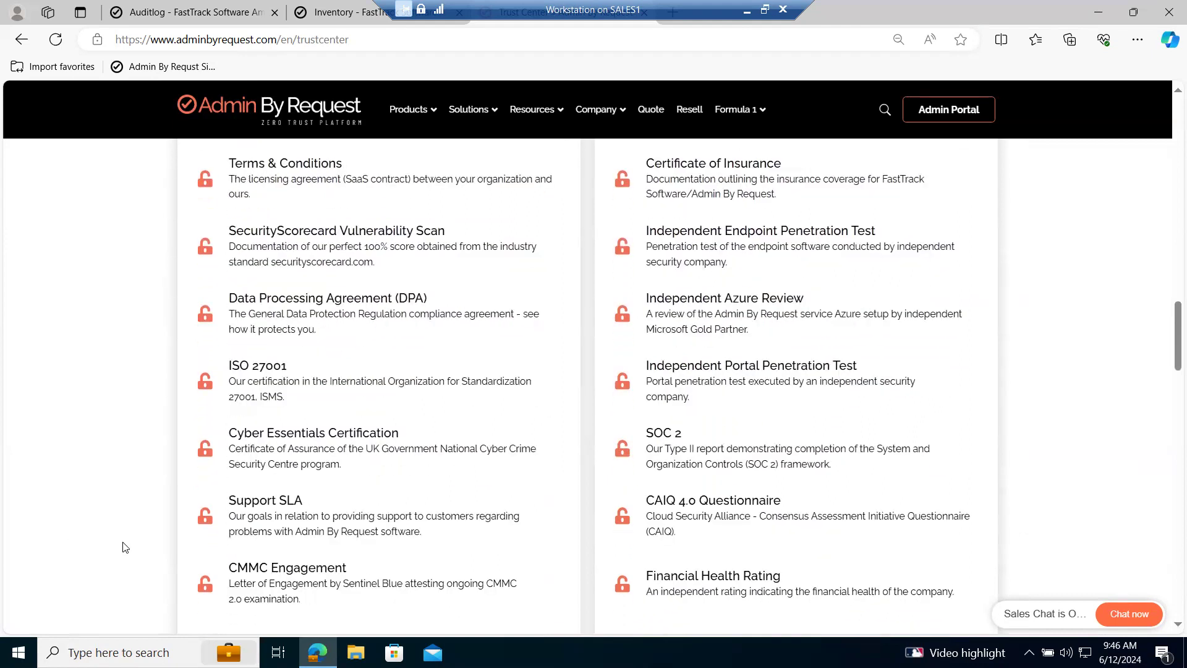
pyautogui.scroll(-1, 124, 546)
pyautogui.scroll(6, 125, 546)
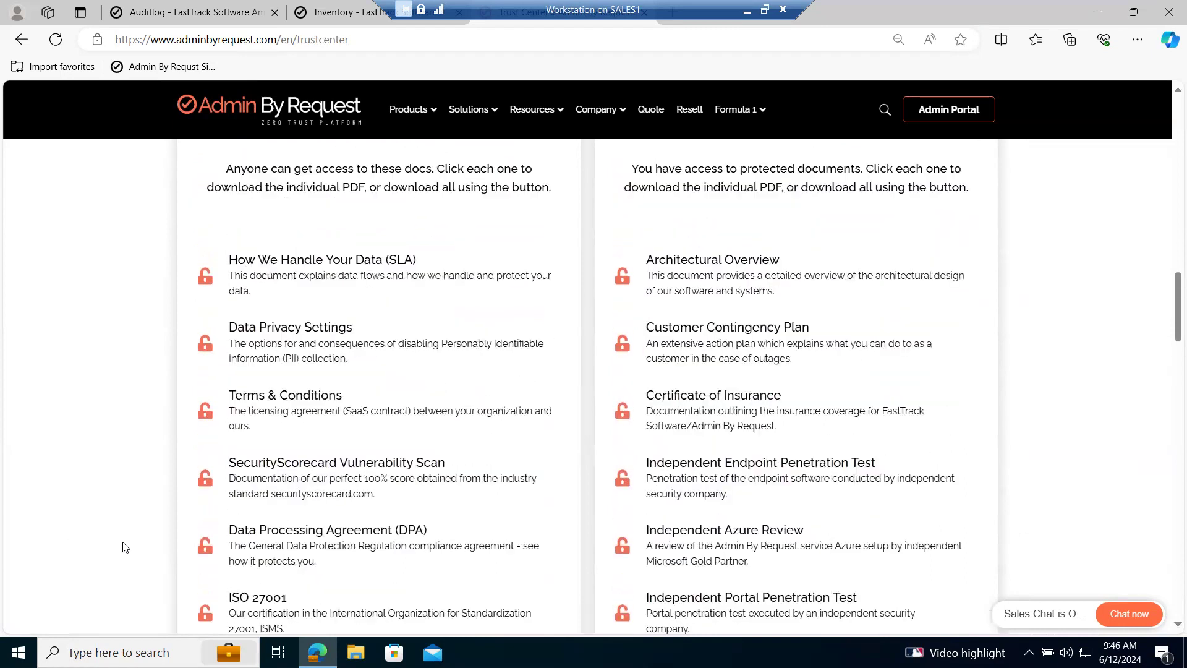